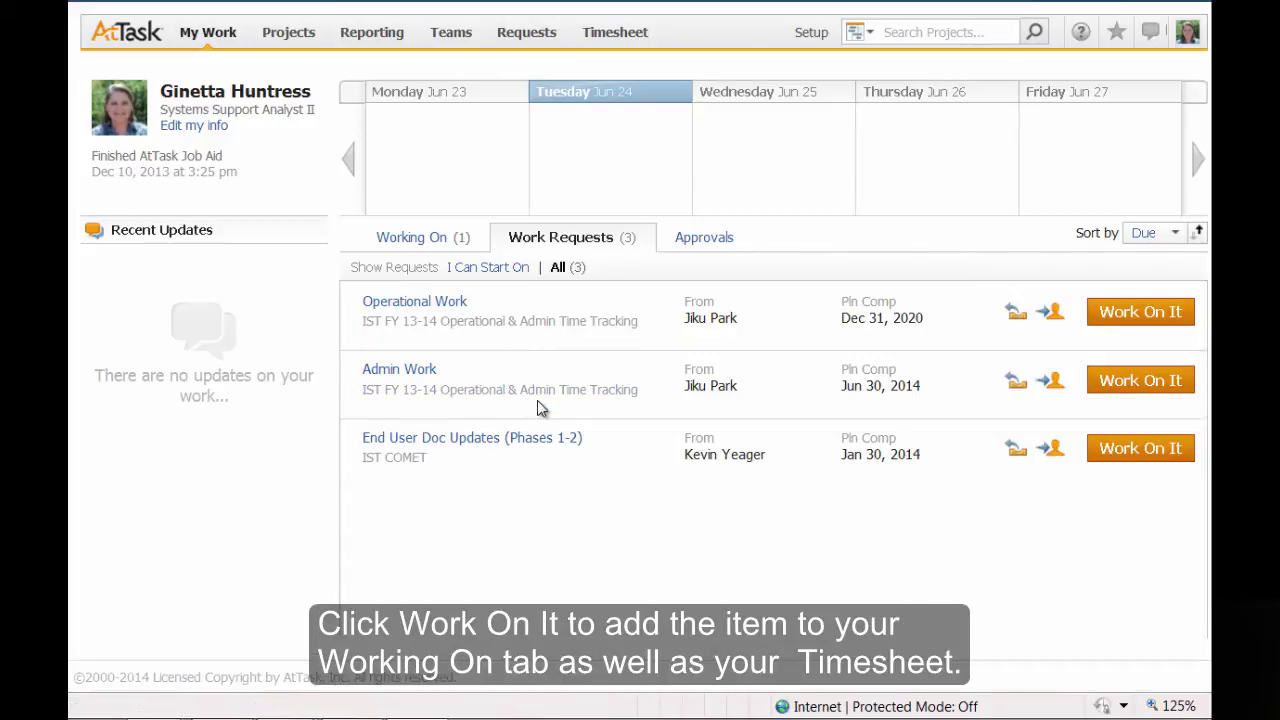
Accept the Operational Work and Admin Work requests to start working on them
left_click(1157, 313)
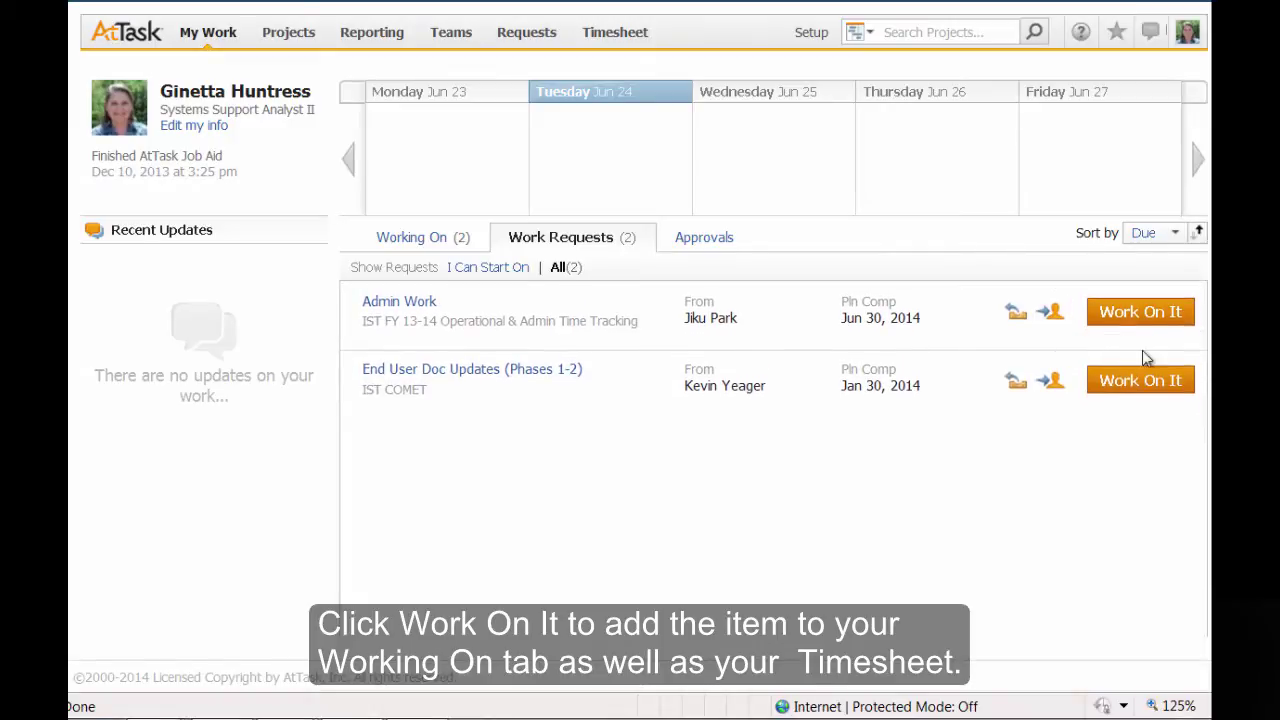
left_click(1162, 311)
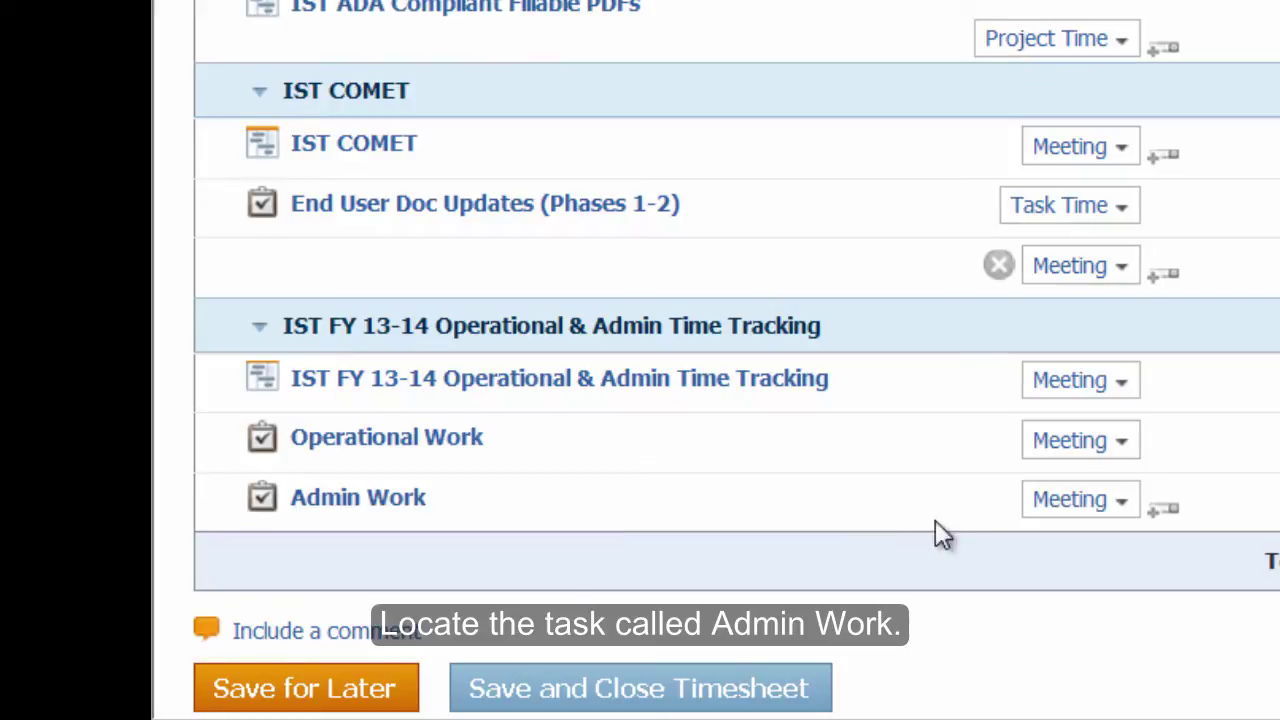
Record Admin Work hours as Task Time, entering 1 hour per day from Monday 5/12 through Friday 5/16
left_click(1125, 505)
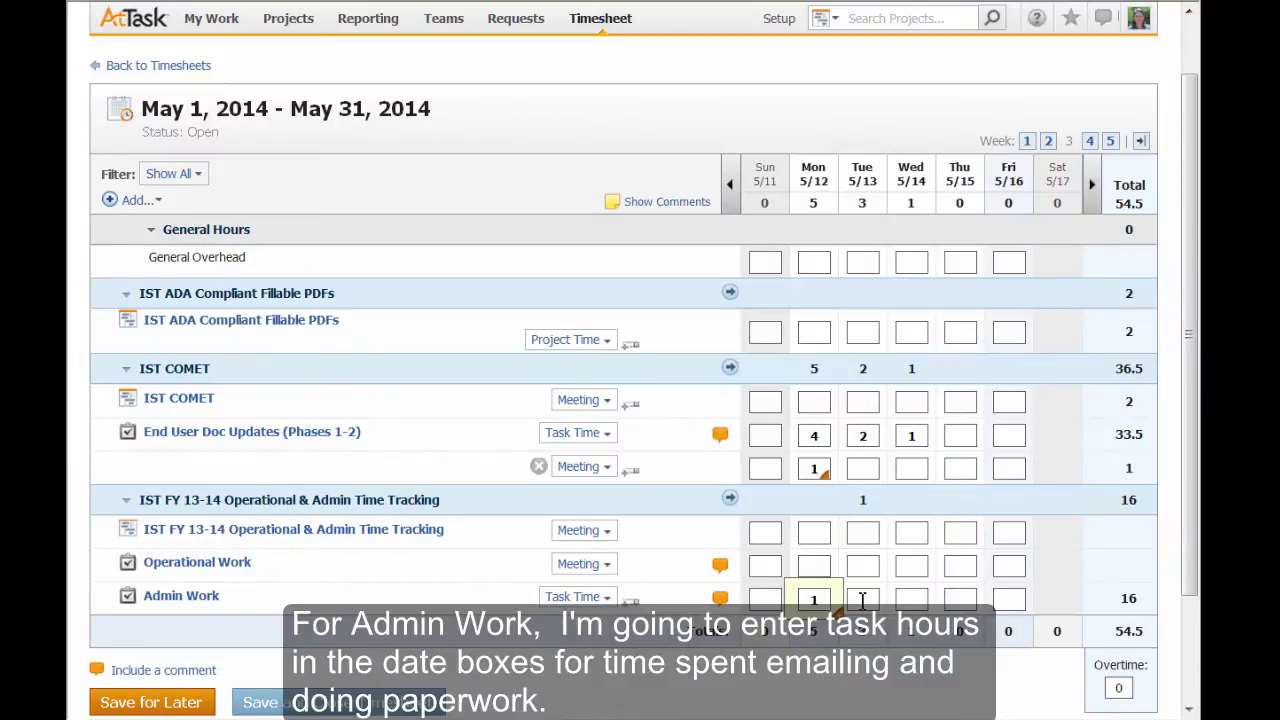
left_click(862, 600)
type("1")
left_click(910, 600)
type("1")
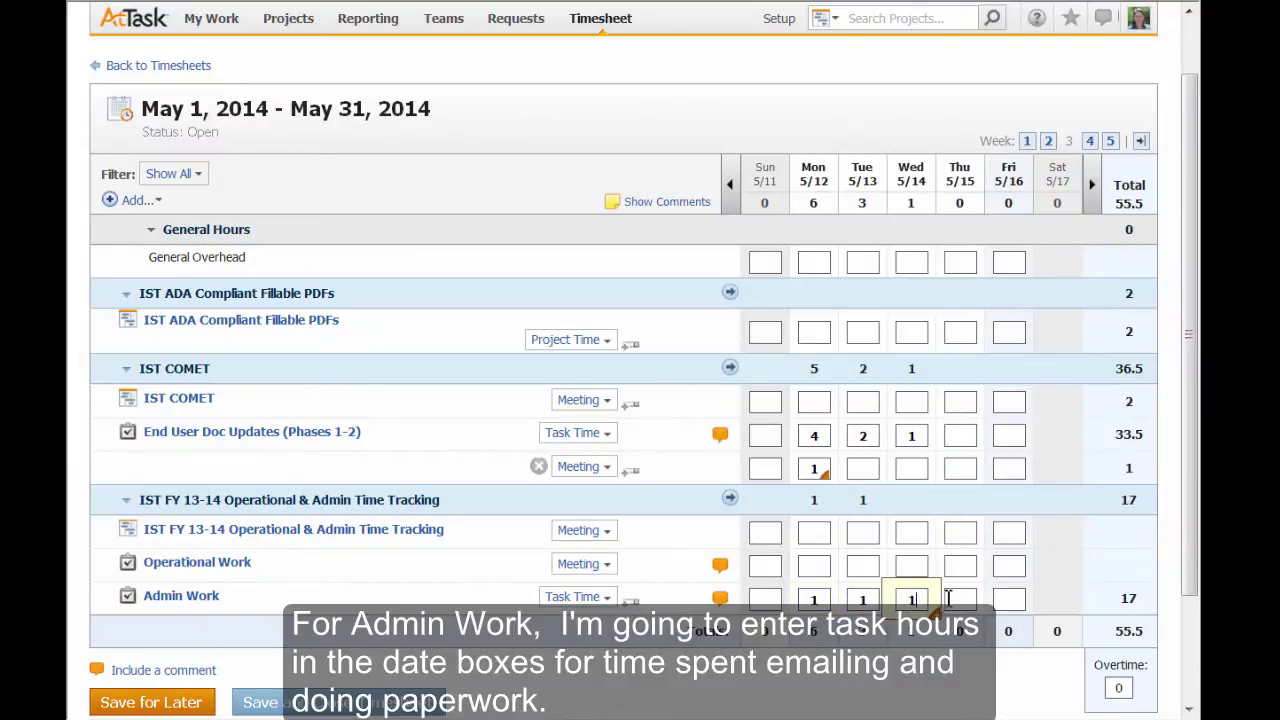
left_click(967, 597)
type("1")
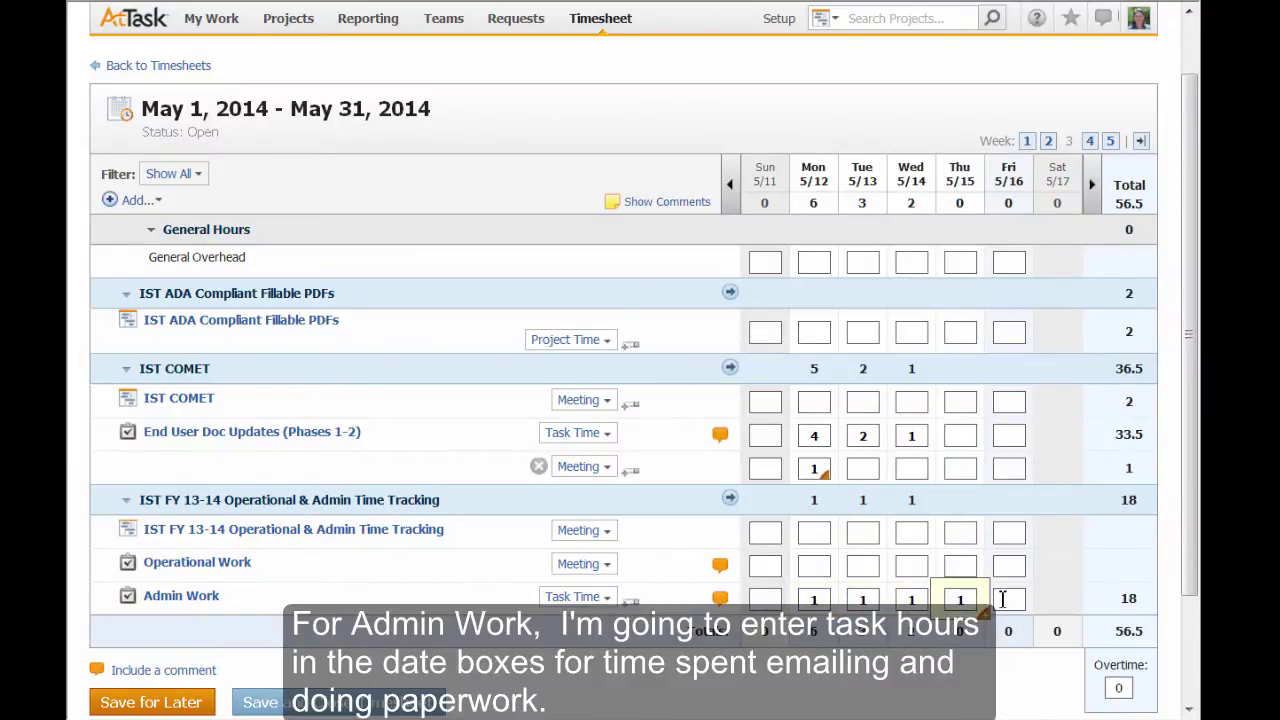
left_click(1000, 598)
type("1")
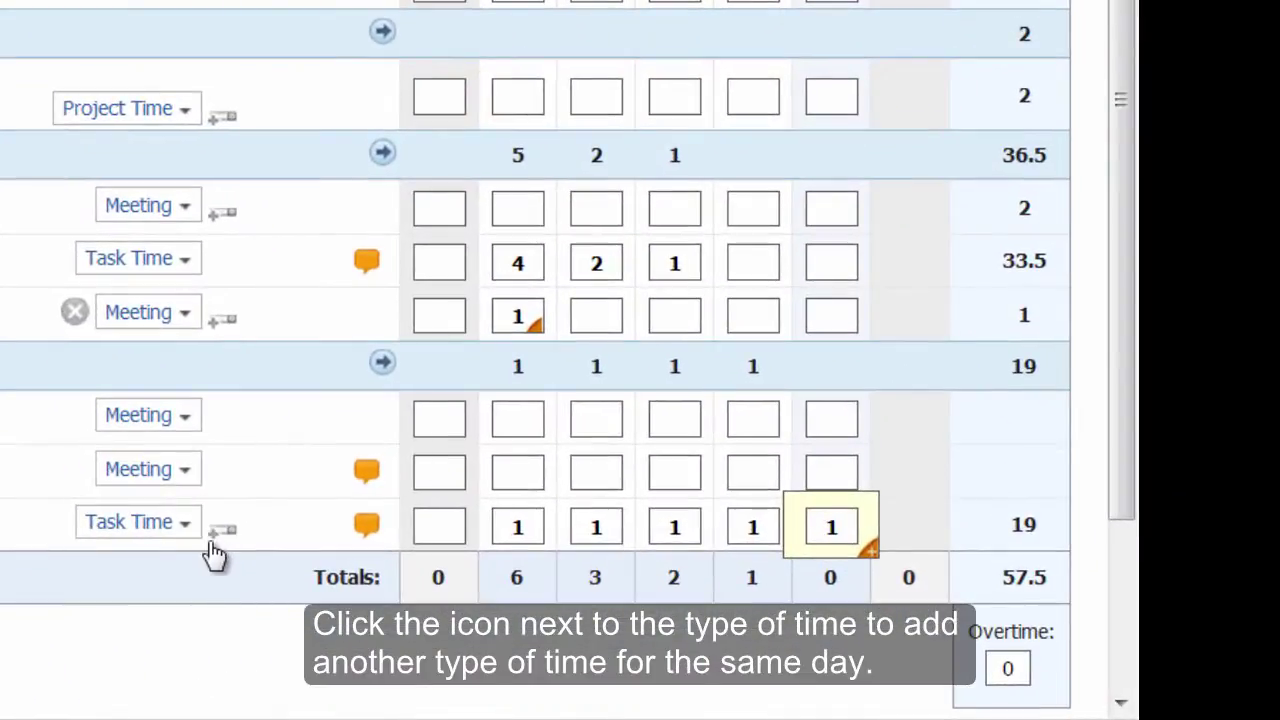
Add a second time type row, Meeting, under Admin Work and enter 2 hours for Tuesday 5/13
left_click(215, 533)
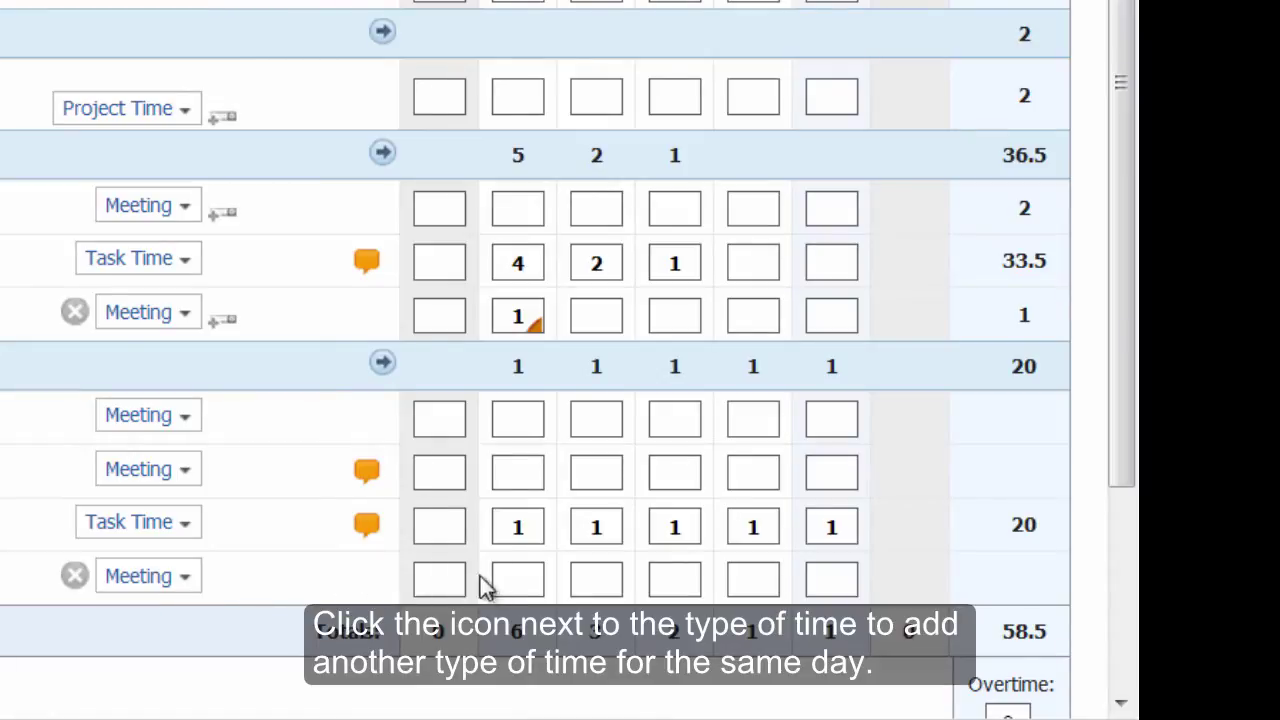
left_click(604, 573)
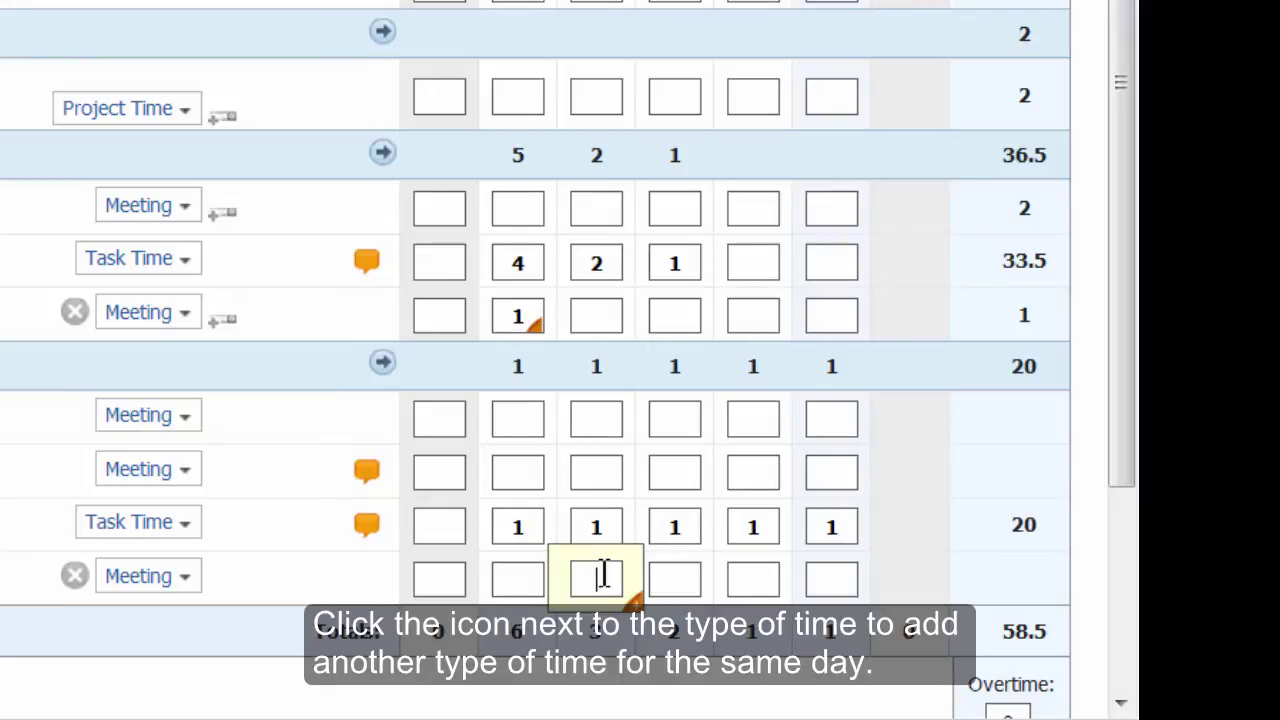
type("2")
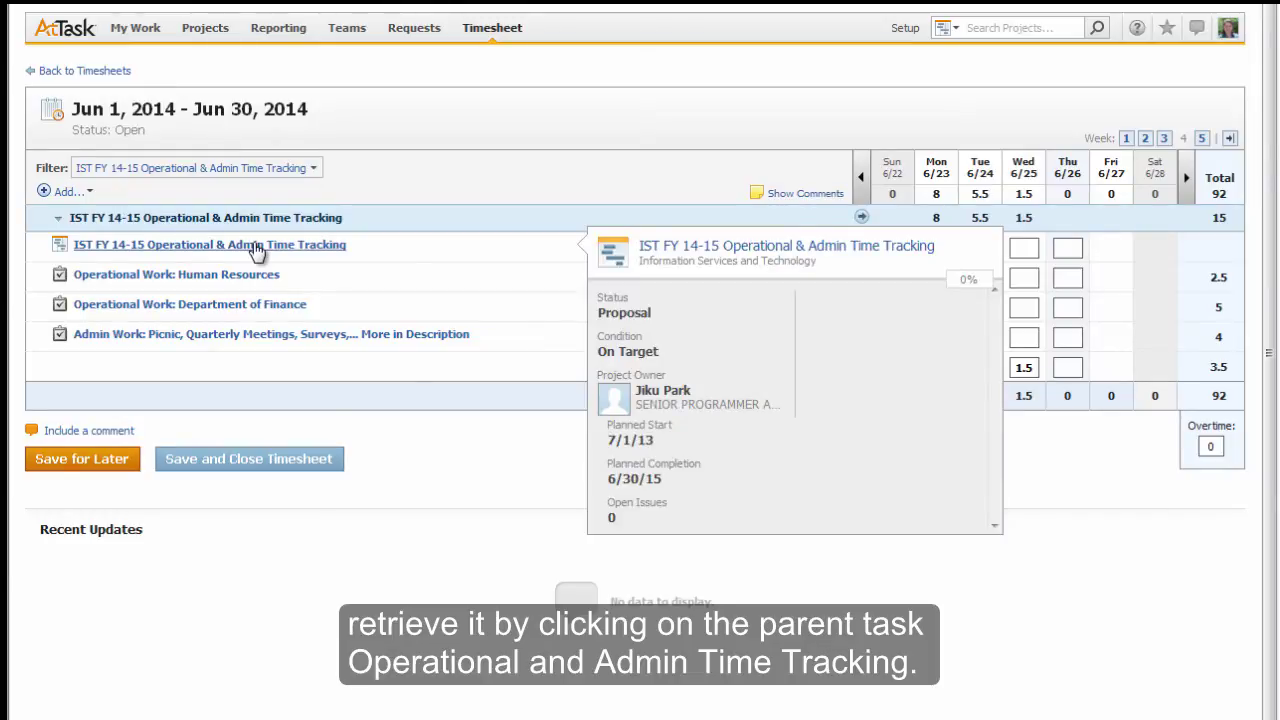
Try to open the IST FY 14-15 Operational & Admin Time Tracking project, cancel leaving the page, and save the timesheet for later
left_click(257, 249)
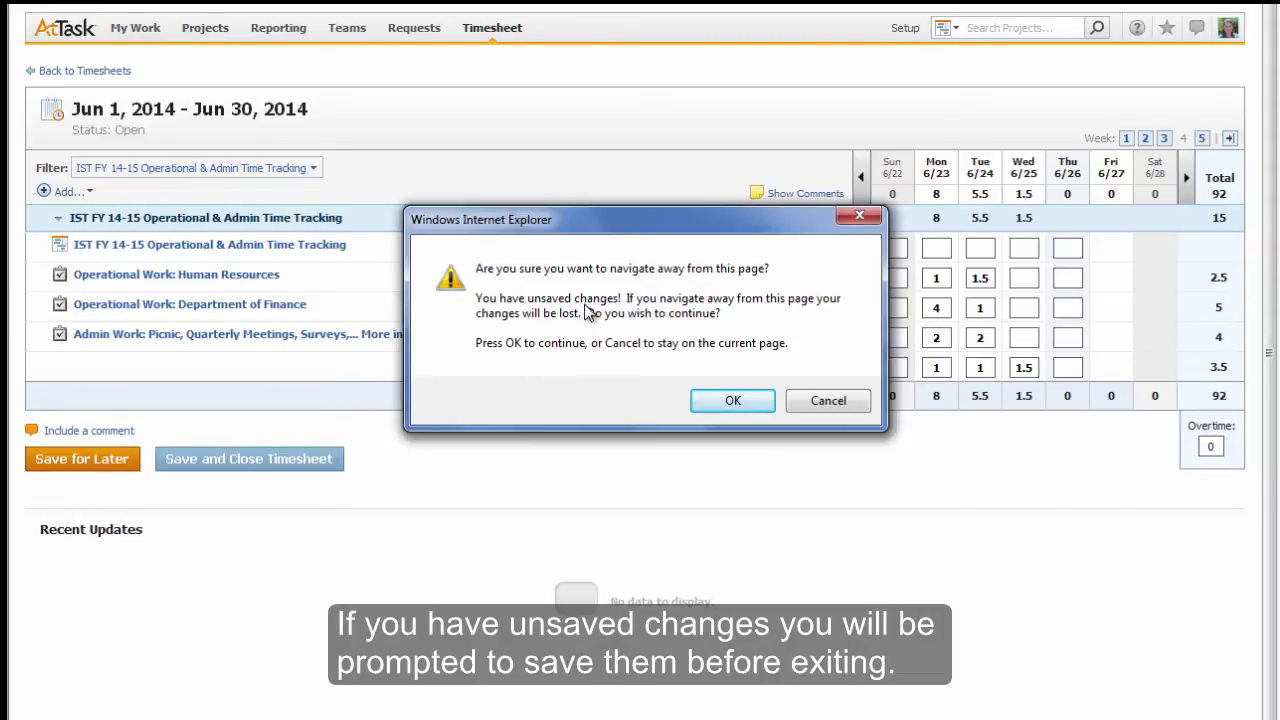
left_click(824, 404)
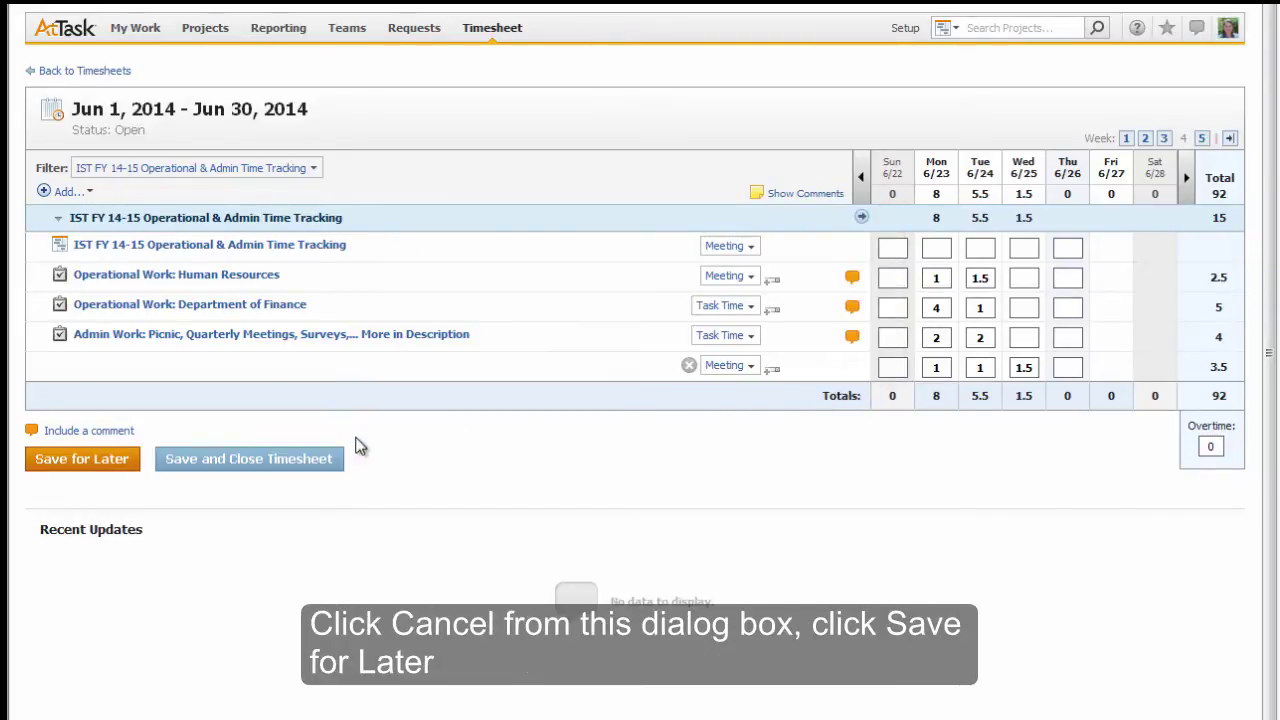
left_click(121, 461)
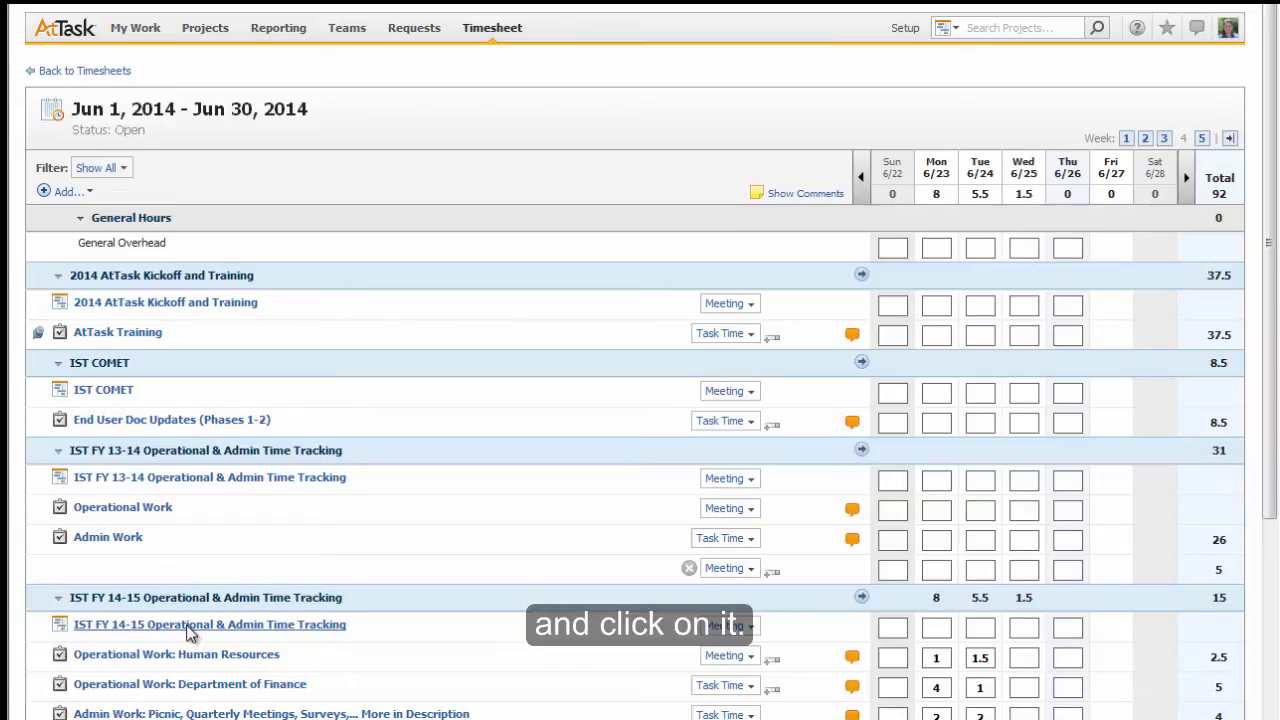
Open the Operational Work: Civil Grand Jury task from the IST FY 14-15 Operational & Admin Time Tracking project
left_click(190, 626)
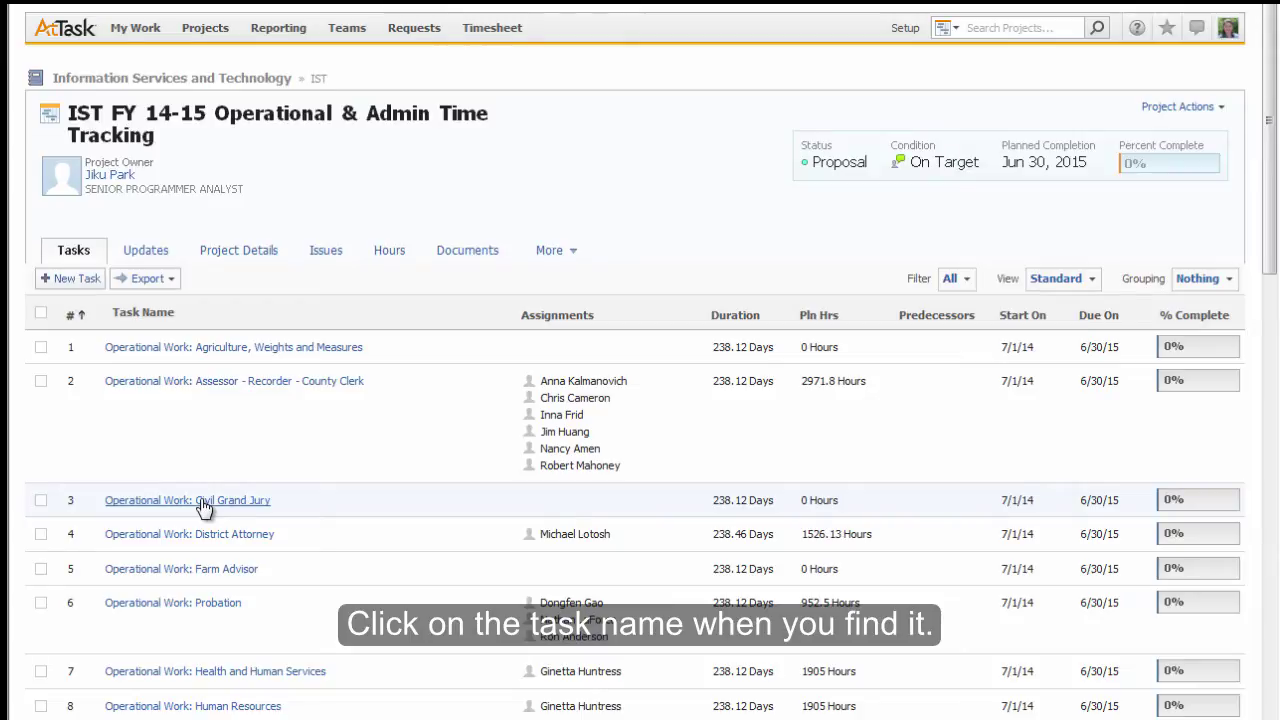
mouse_move(201, 505)
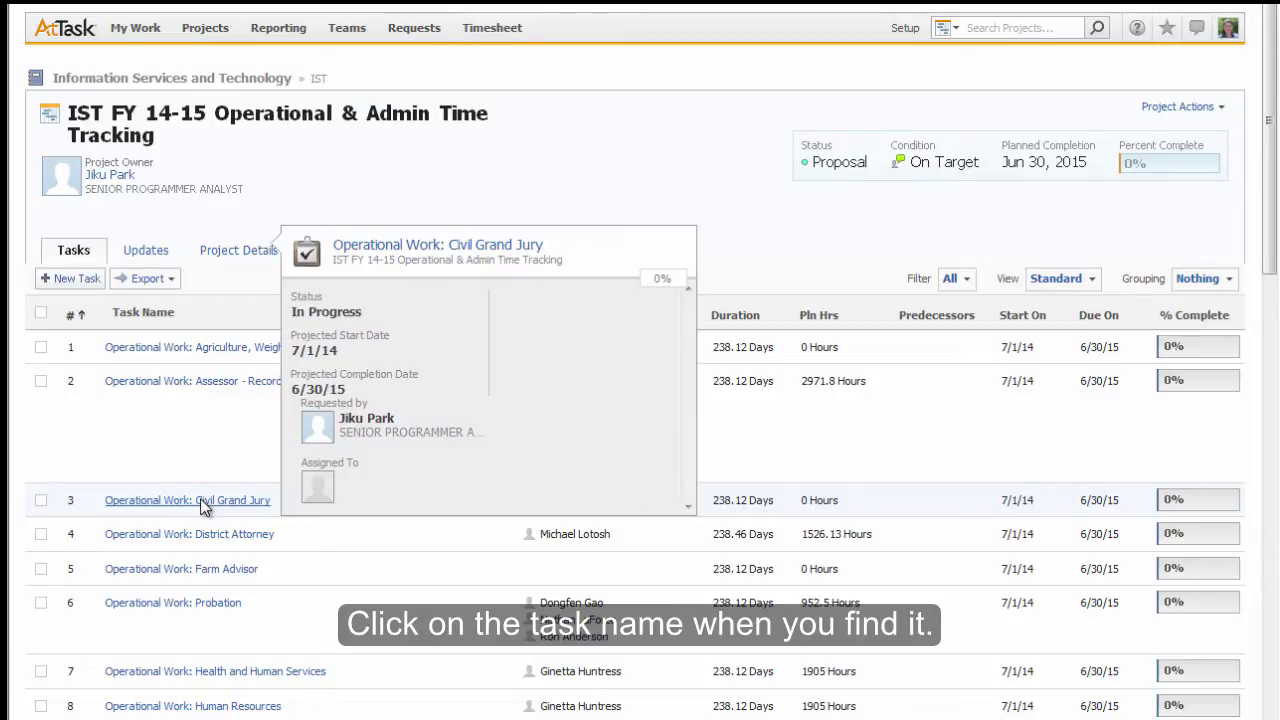
left_click(201, 503)
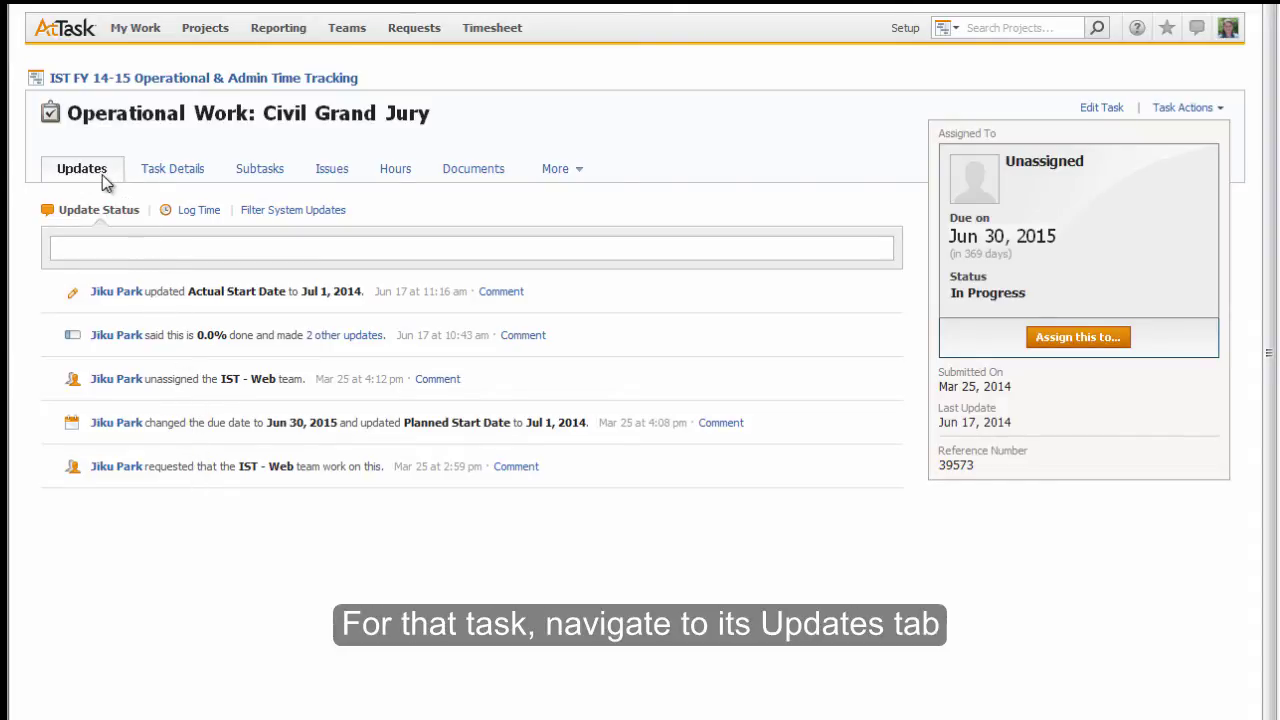
Start logging time on the Civil Grand Jury task with 2 hours of Task Time for Monday, Jun 23
left_click(201, 212)
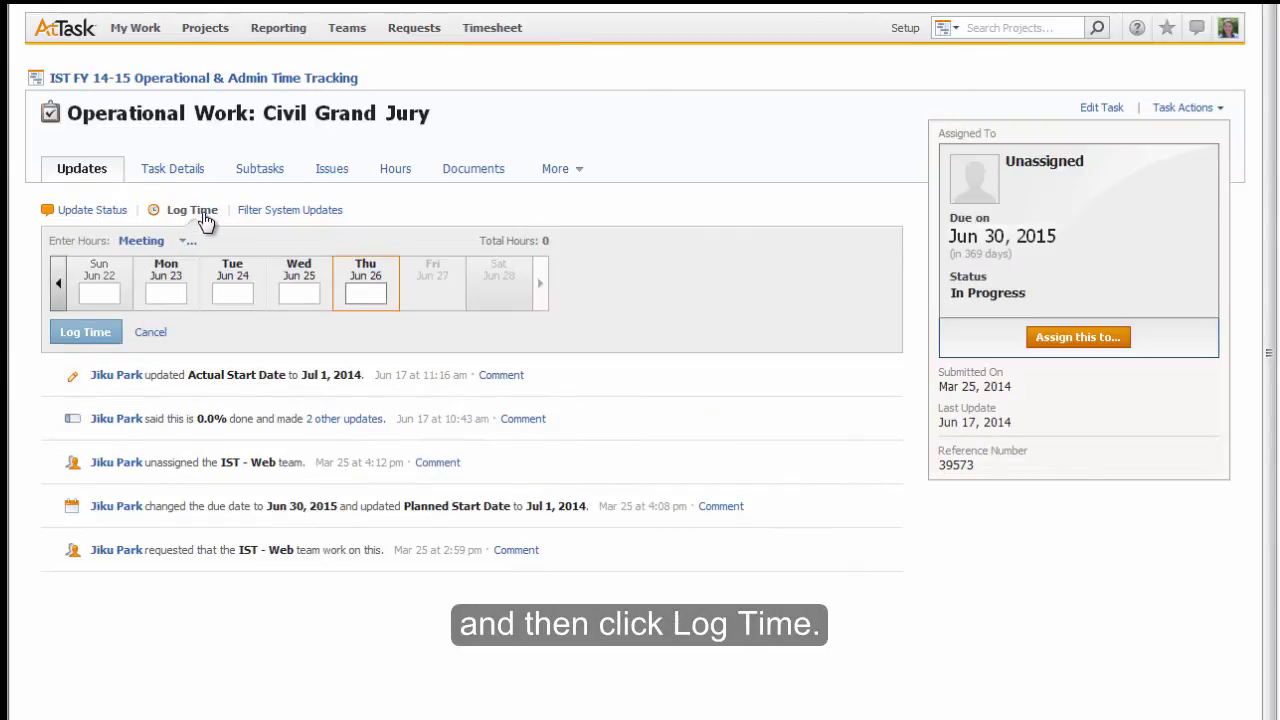
left_click(183, 243)
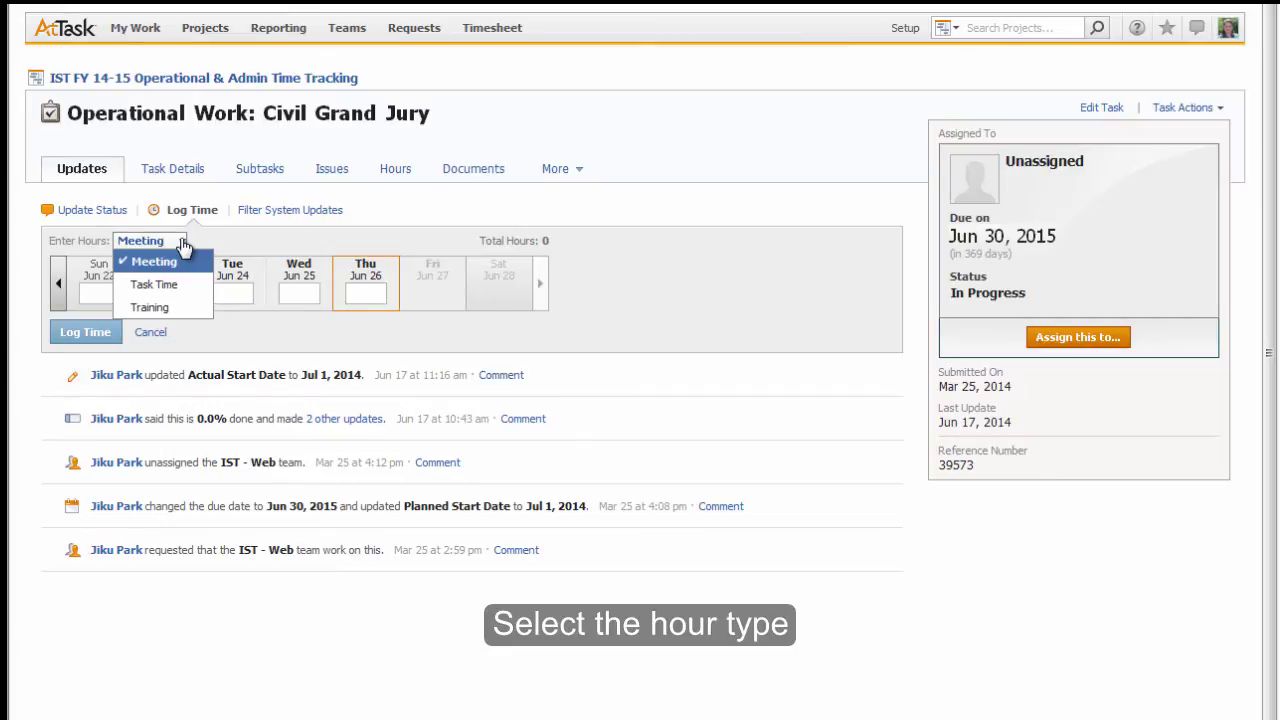
left_click(163, 287)
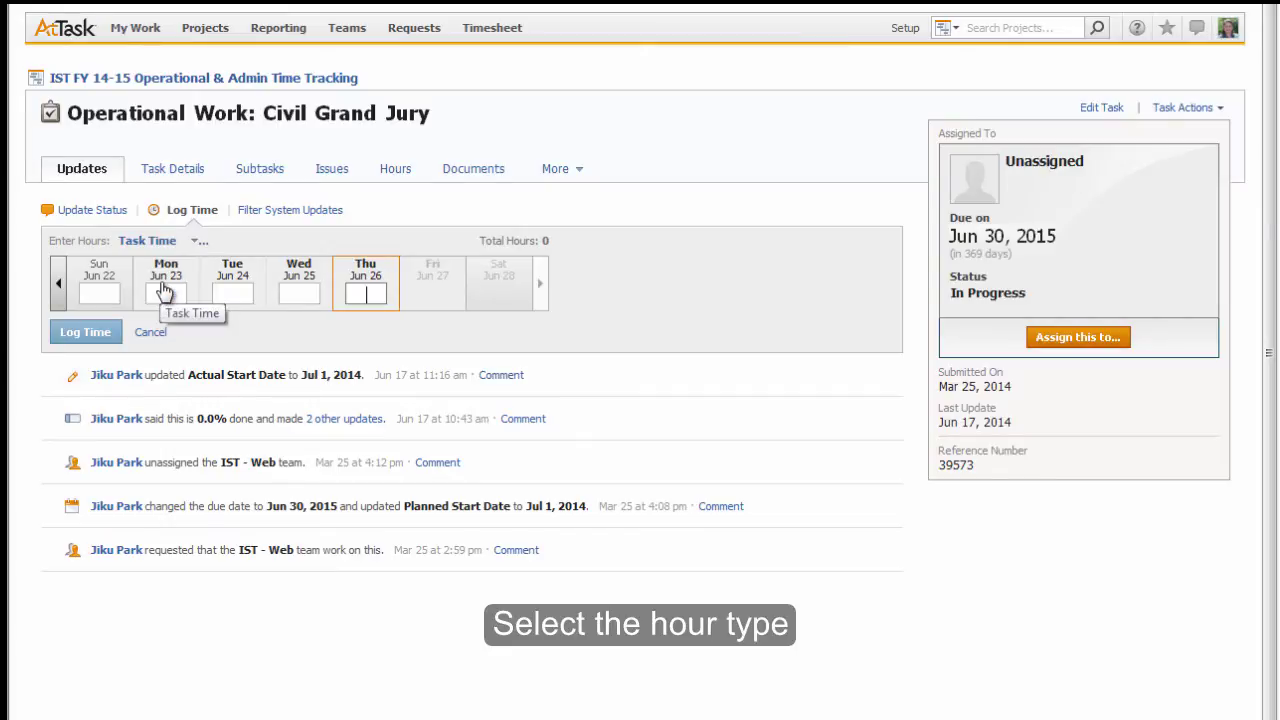
left_click(170, 291)
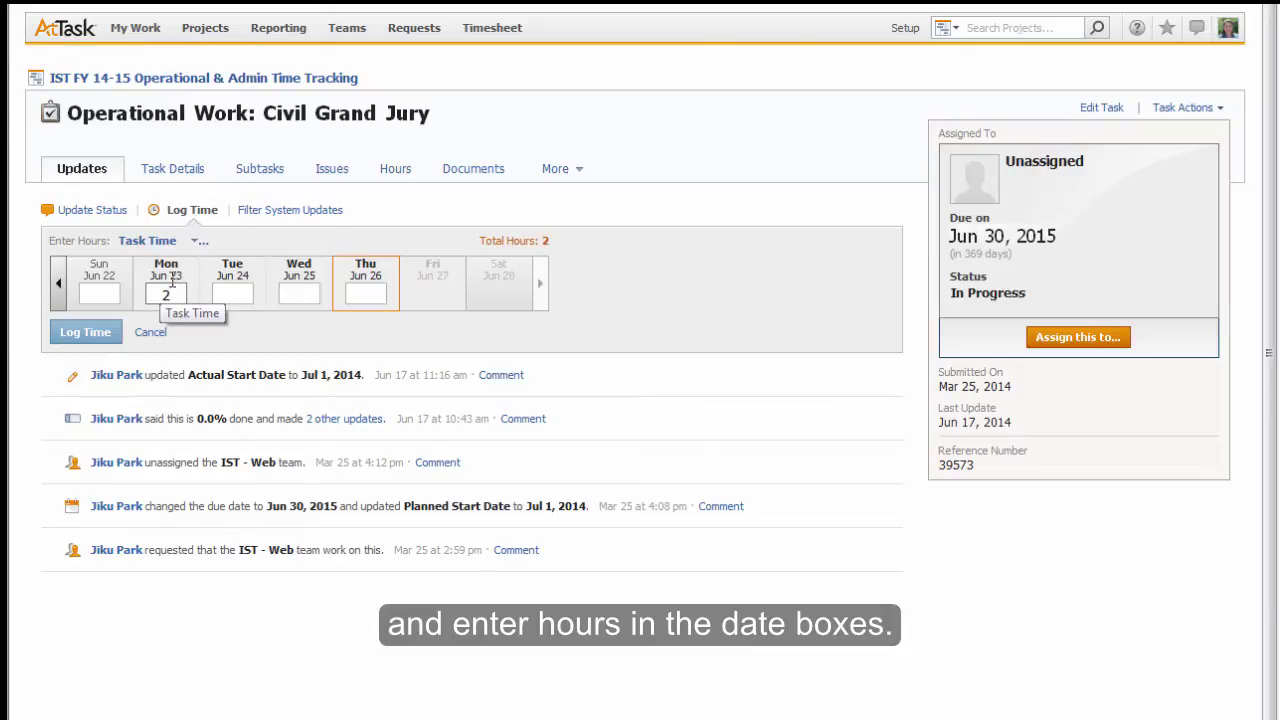
Enter 2 hours of Training for Monday, Jun 23 on the Civil Grand Jury task and save the logged time
left_click(194, 240)
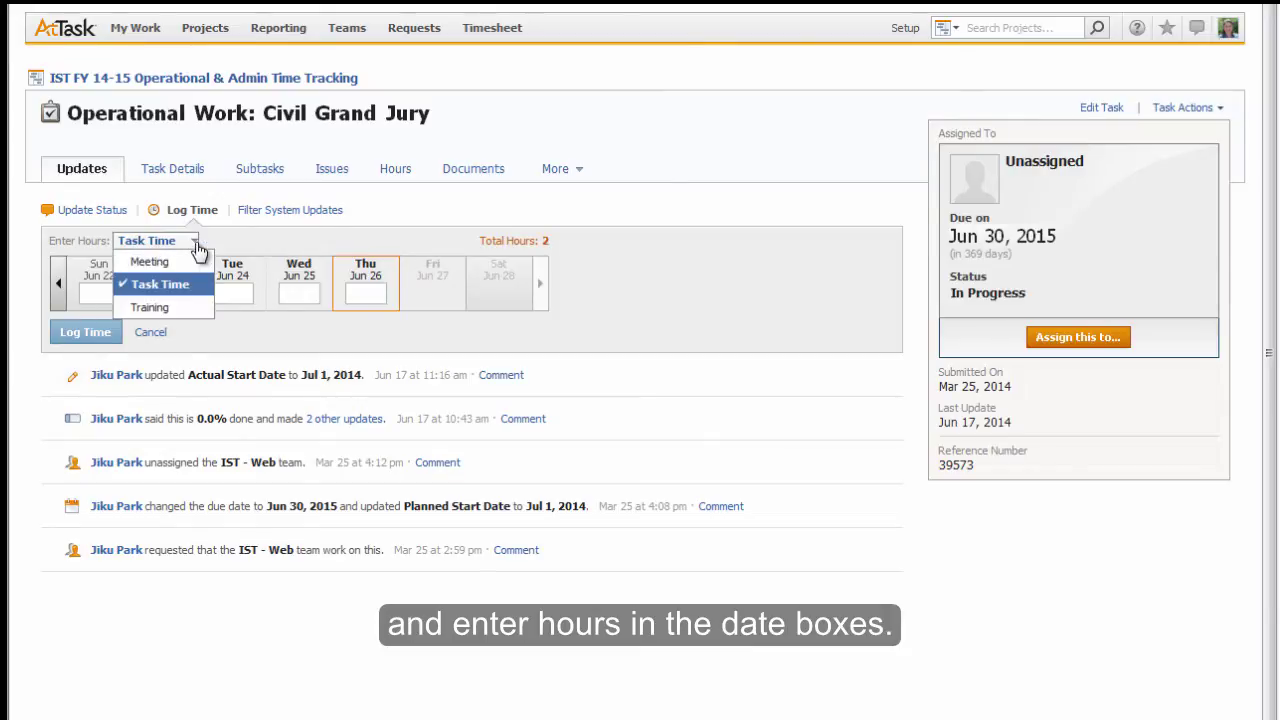
left_click(155, 307)
left_click(164, 295)
type("2")
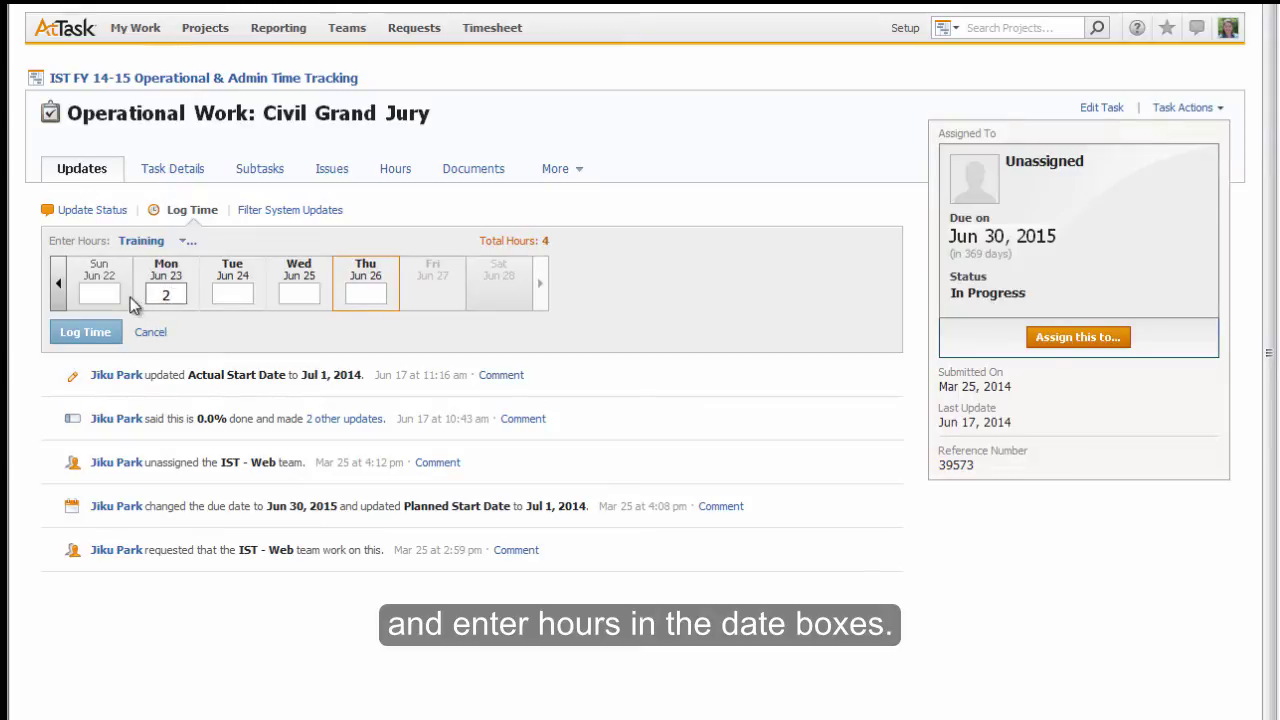
left_click(95, 332)
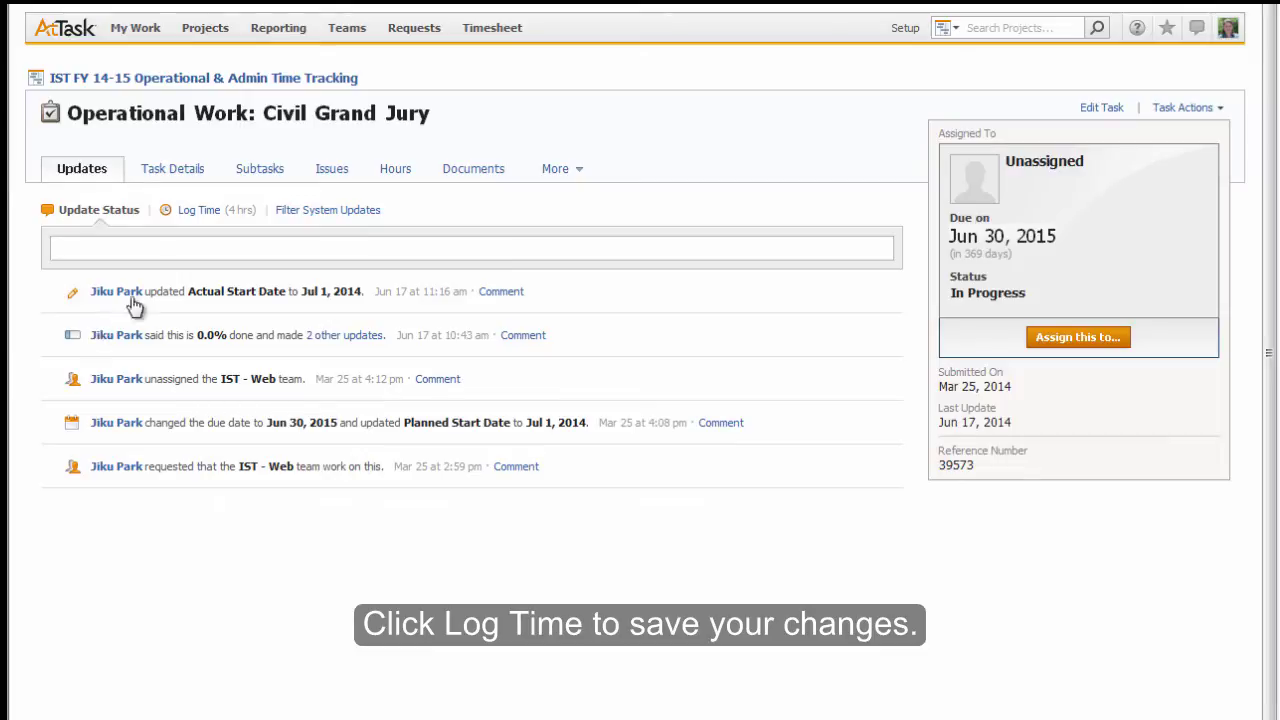
Return to the Jun 1 - Jun 30, 2014 timesheet and pin the Operational Work: Civil Grand Jury task to it
left_click(478, 30)
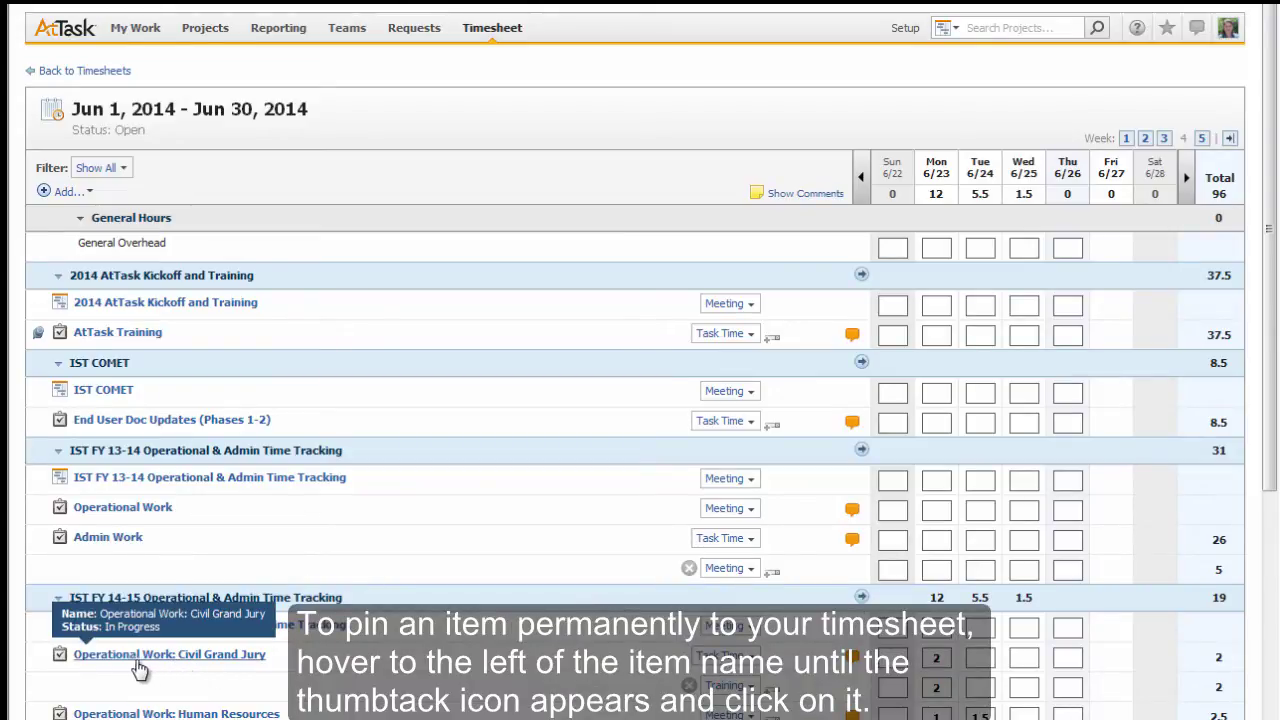
mouse_move(37, 660)
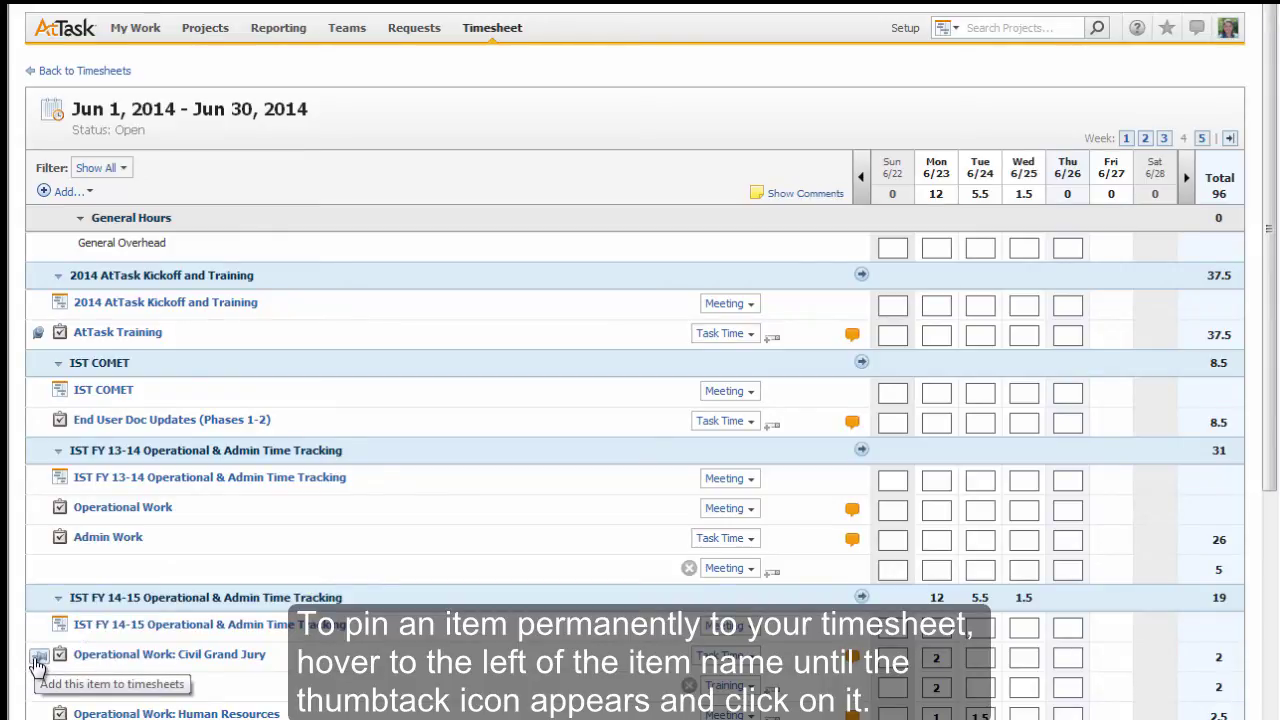
left_click(37, 660)
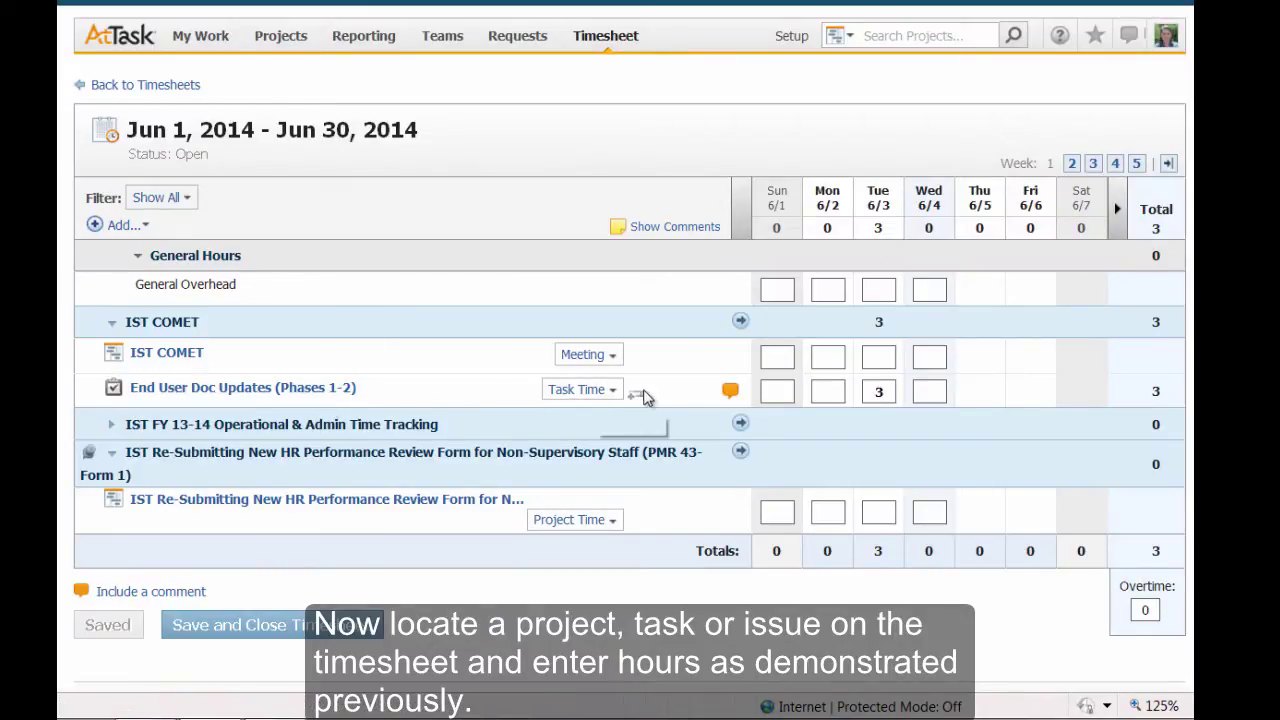
Enter 4 hours of Task Time for Wednesday 6/4 on End User Doc Updates (Phases 1-2)
left_click(929, 389)
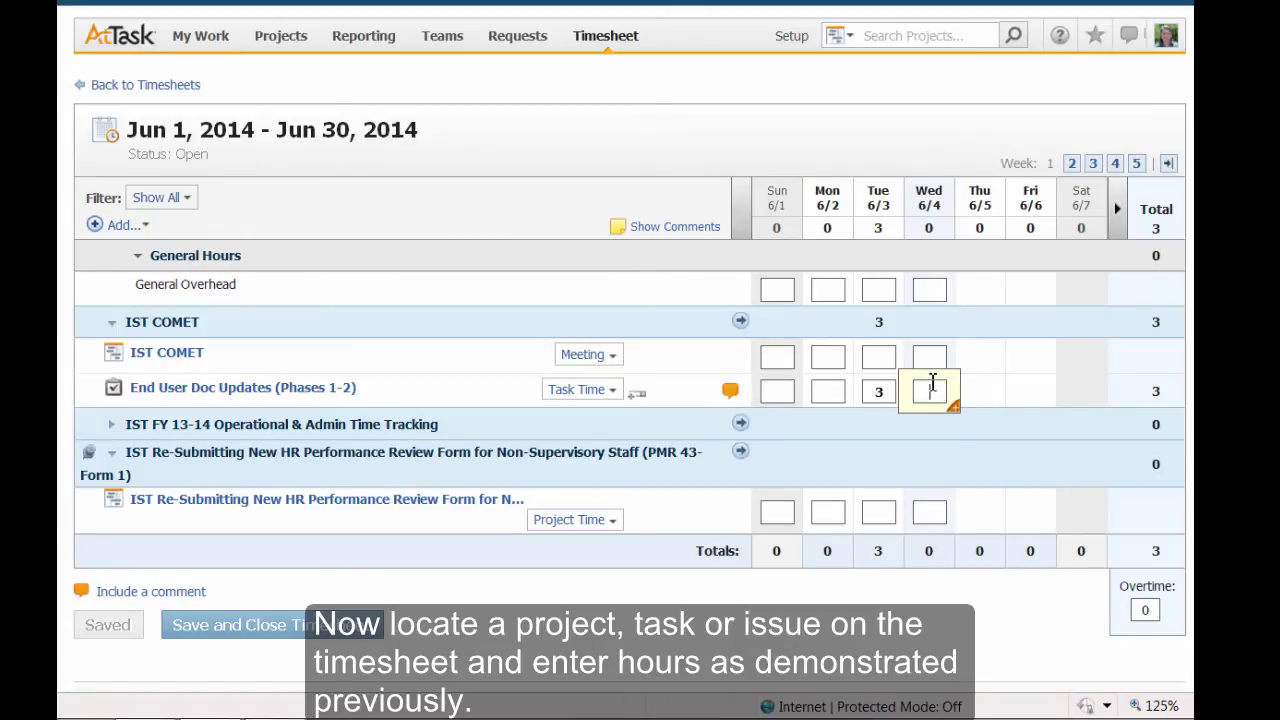
type("4")
left_click(1000, 396)
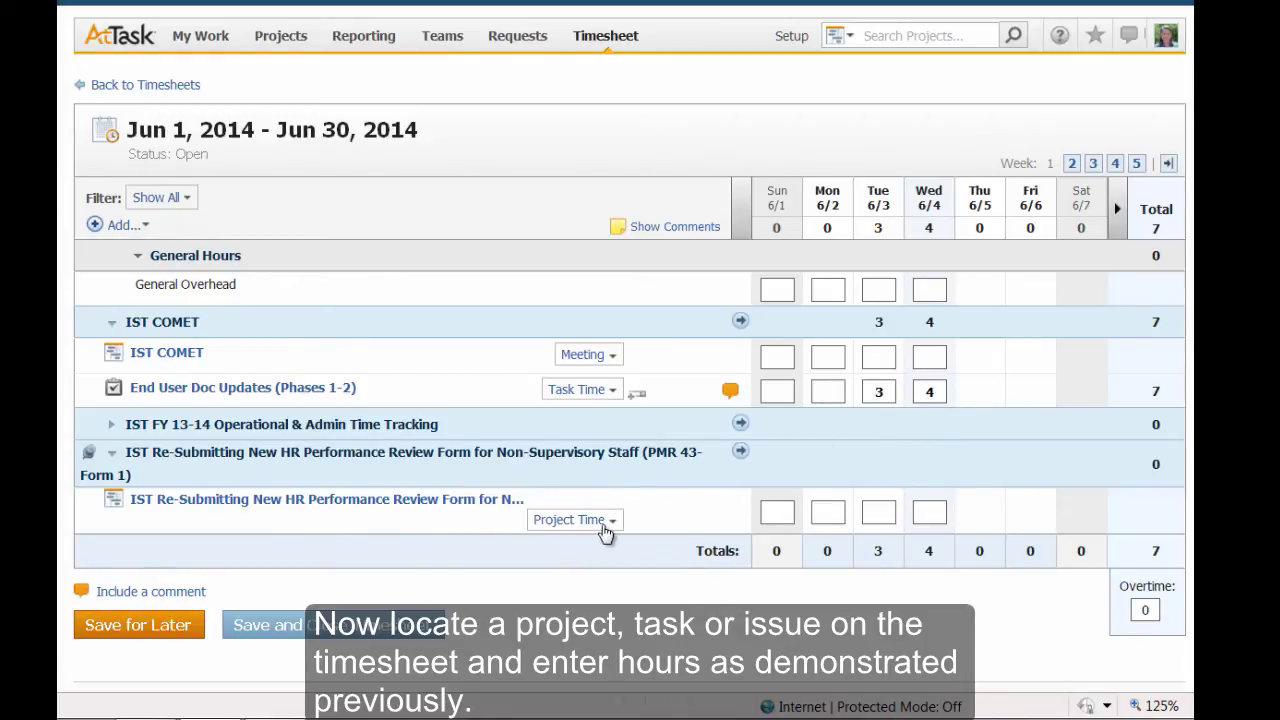
Enter Project Time for the HR Performance Review Form project: 1 hour on Monday 6/2 and 2 hours on Tuesday 6/3
left_click(826, 511)
type("1")
left_click(879, 513)
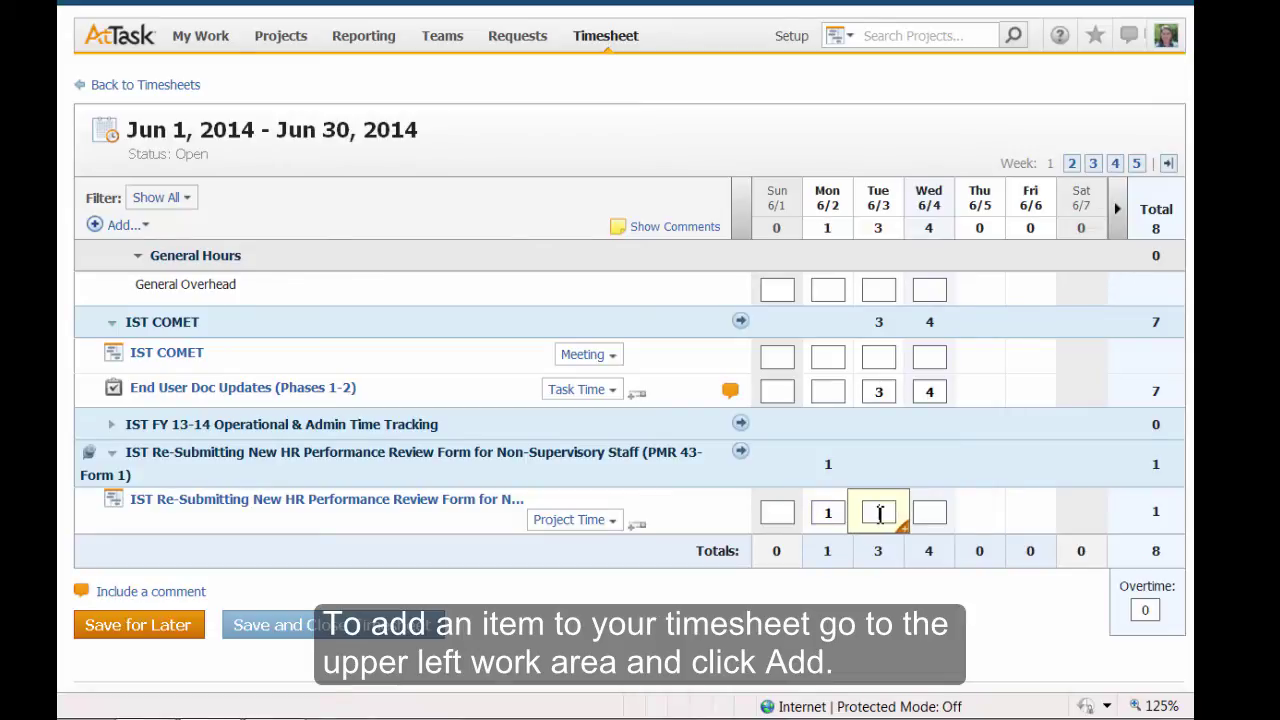
type("2")
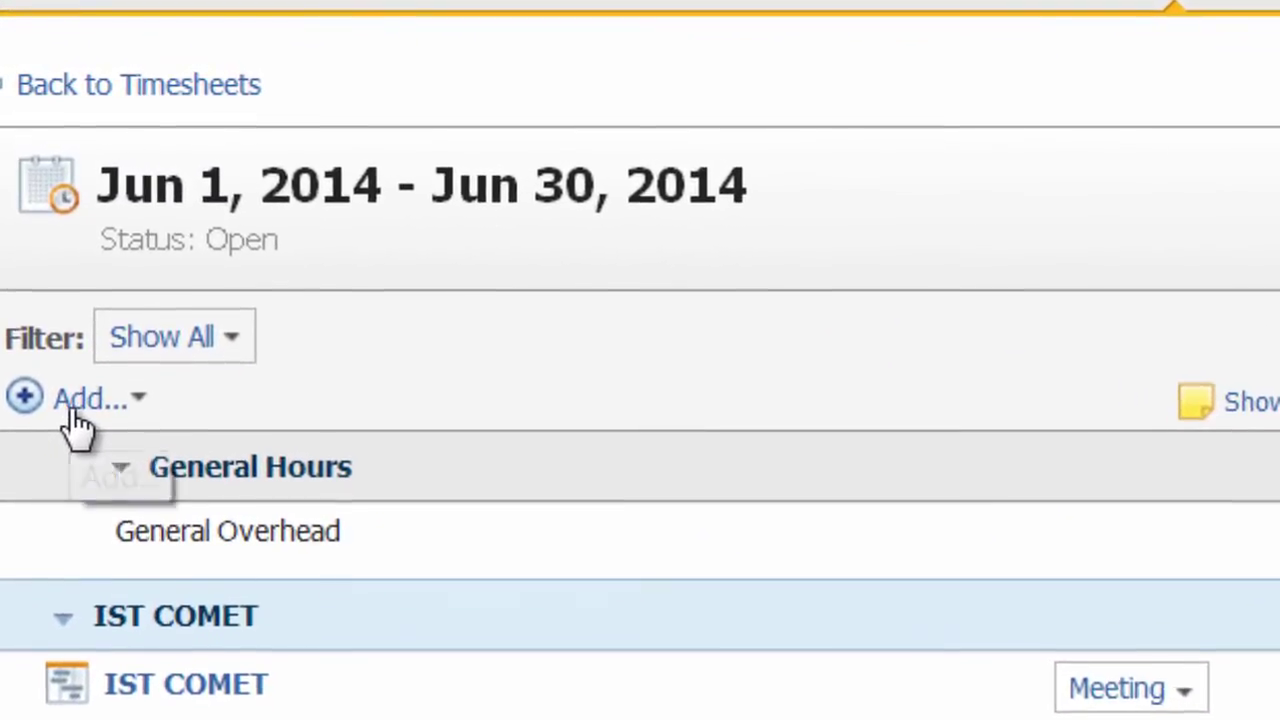
Search projects for "sap" and add IST Panaya and SAP support stacks 22-23 to the timesheet
left_click(84, 384)
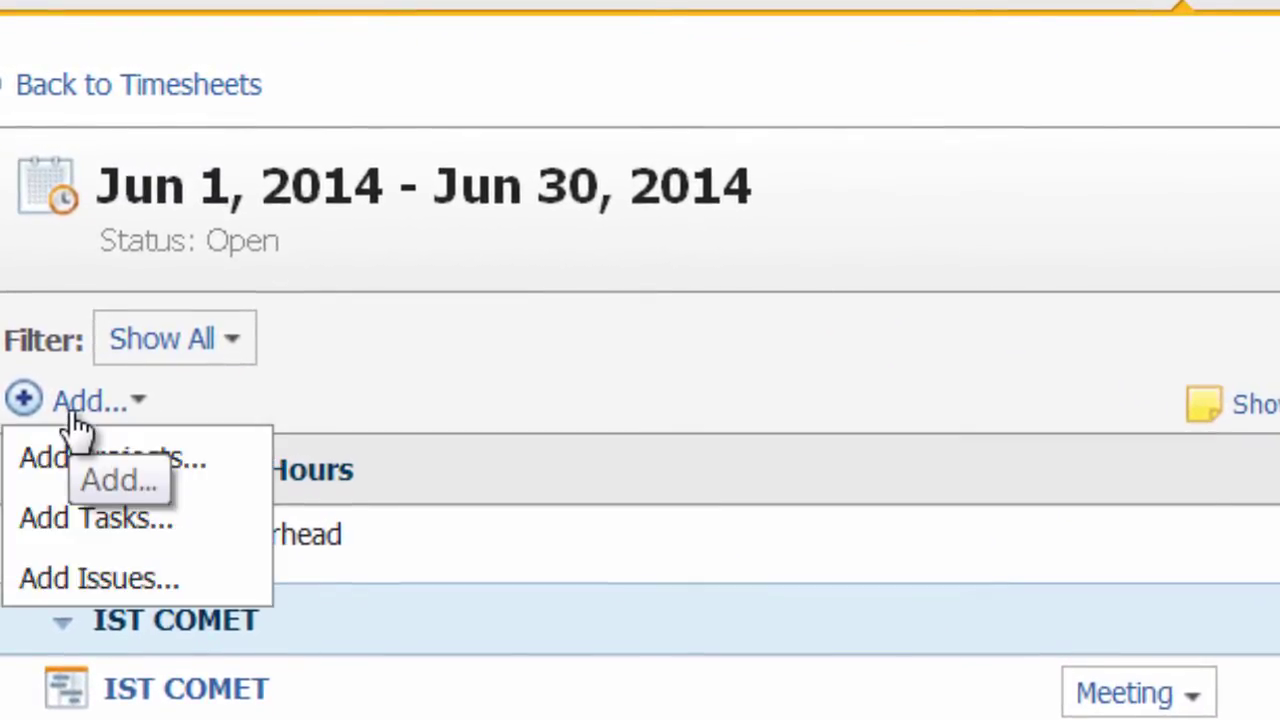
left_click(197, 470)
type("sap")
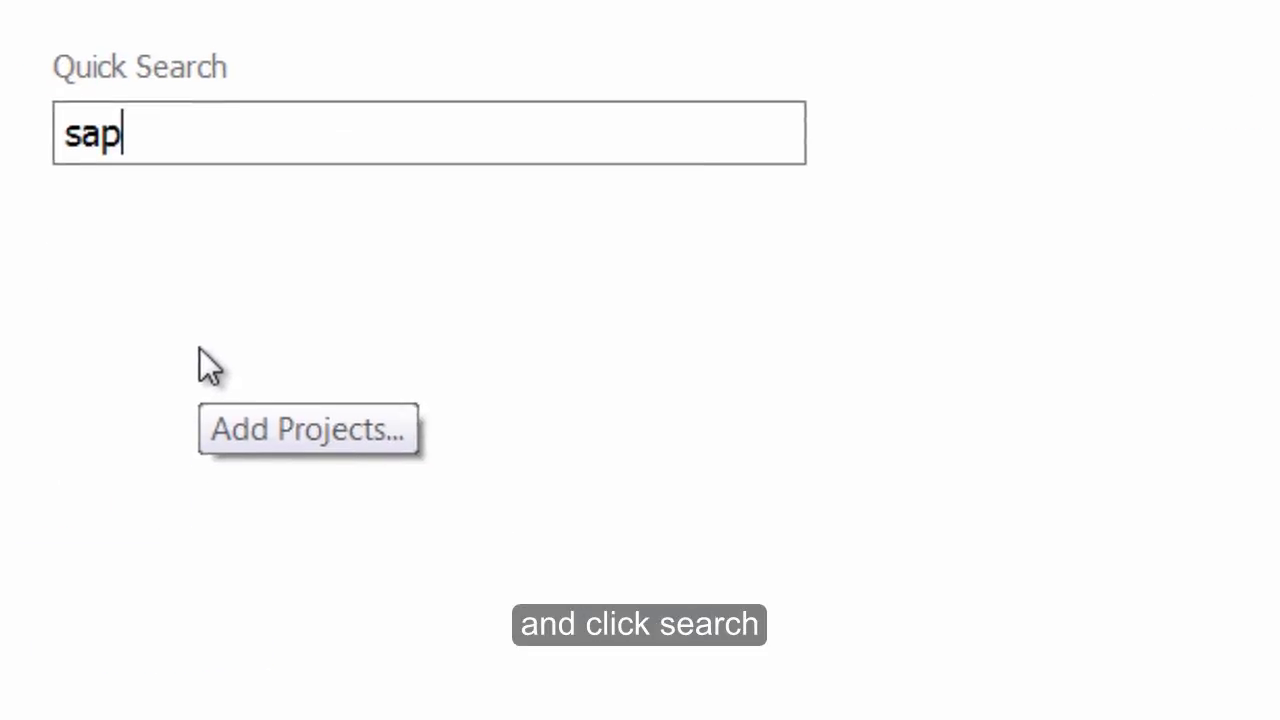
left_click(114, 660)
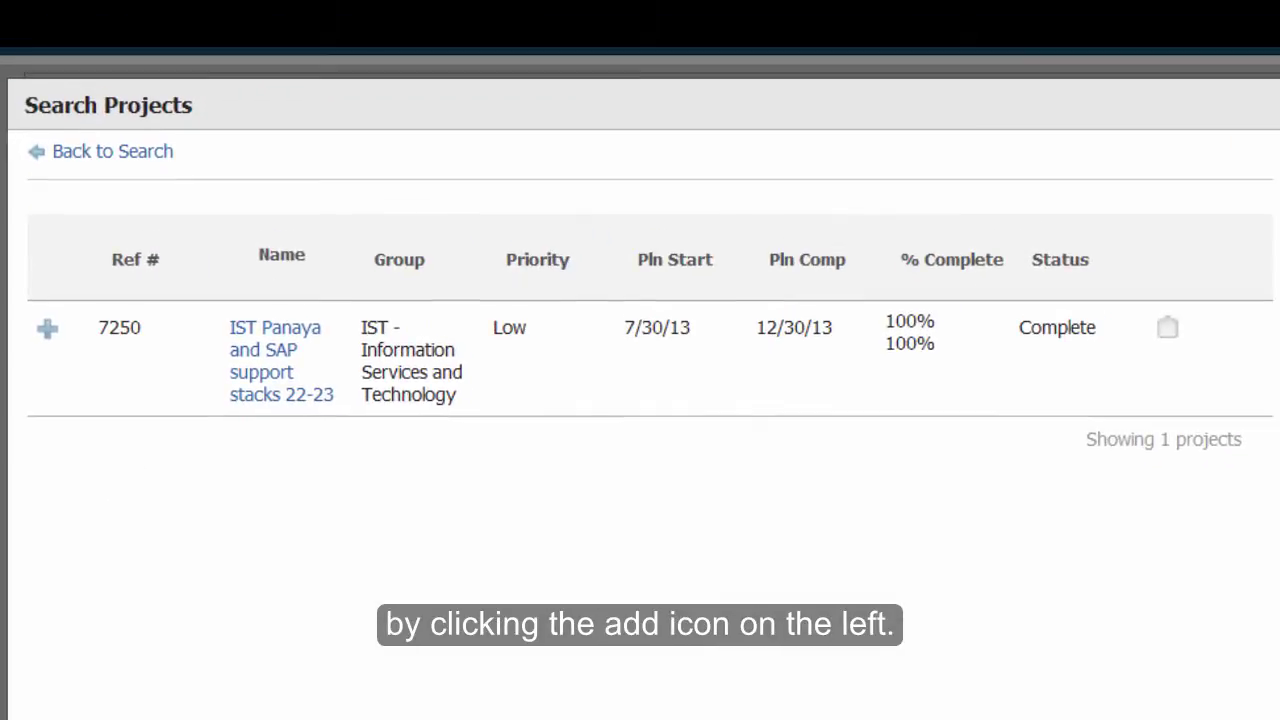
left_click(49, 340)
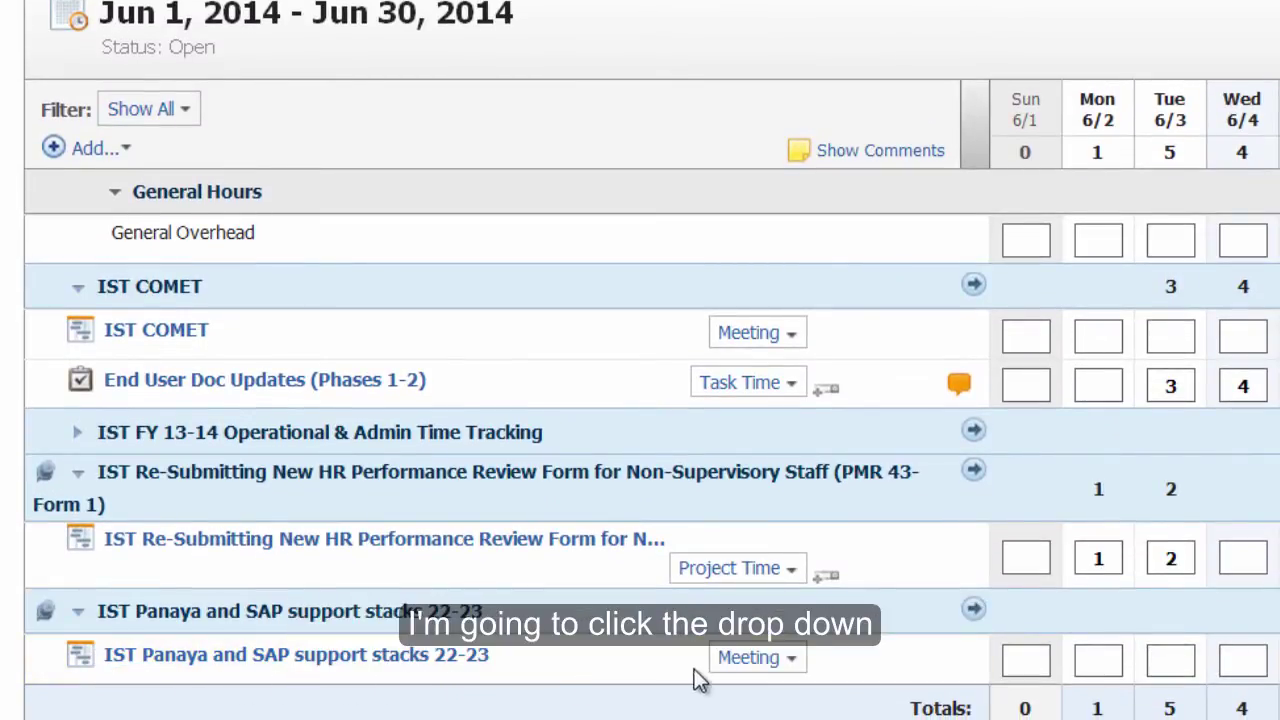
Log Project Time for IST Panaya and SAP support stacks 22-23: 2 hours on Monday 6/2, 1 on Tuesday 6/3 and 3 on Wednesday 6/4
left_click(790, 660)
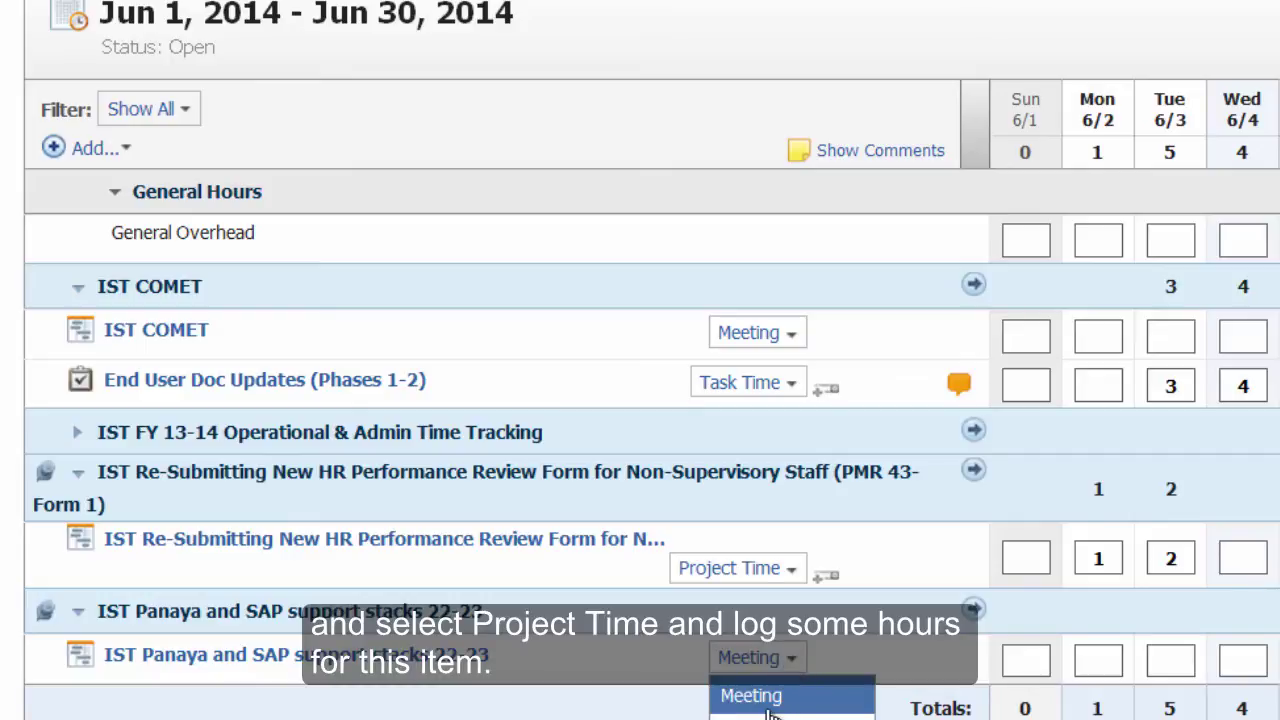
left_click(790, 716)
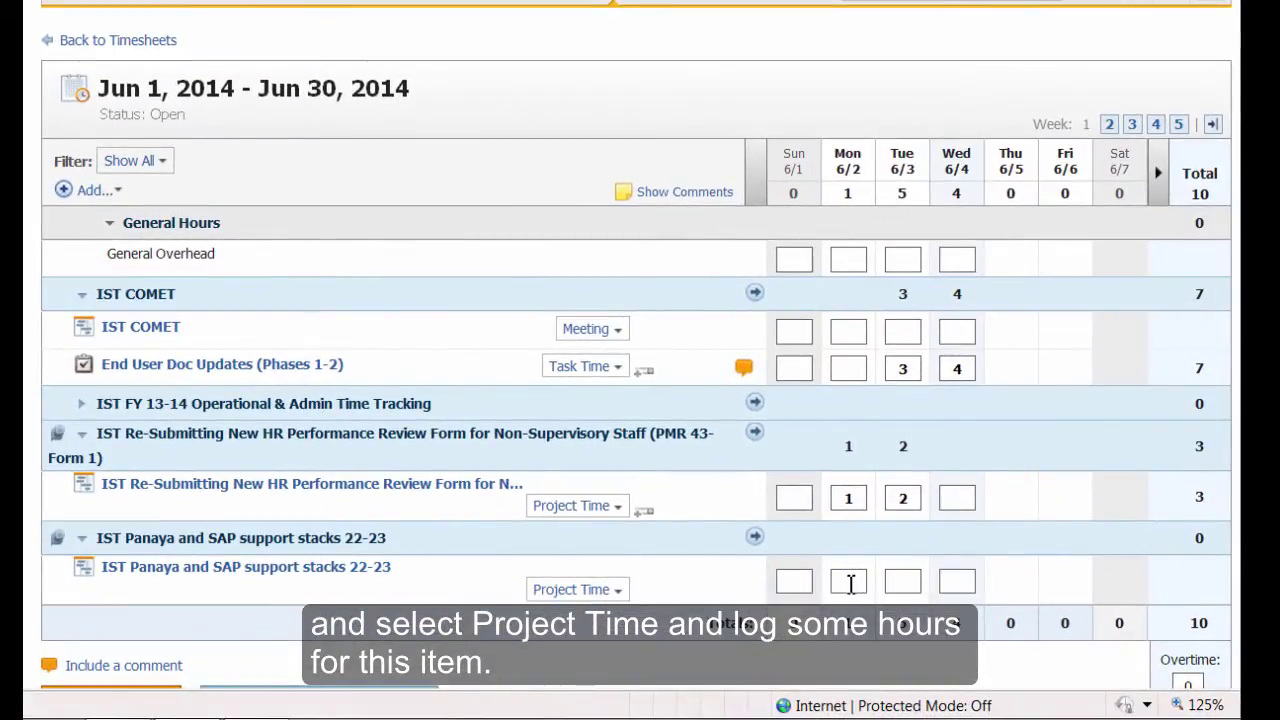
left_click(849, 584)
type("2")
left_click(905, 580)
type("1")
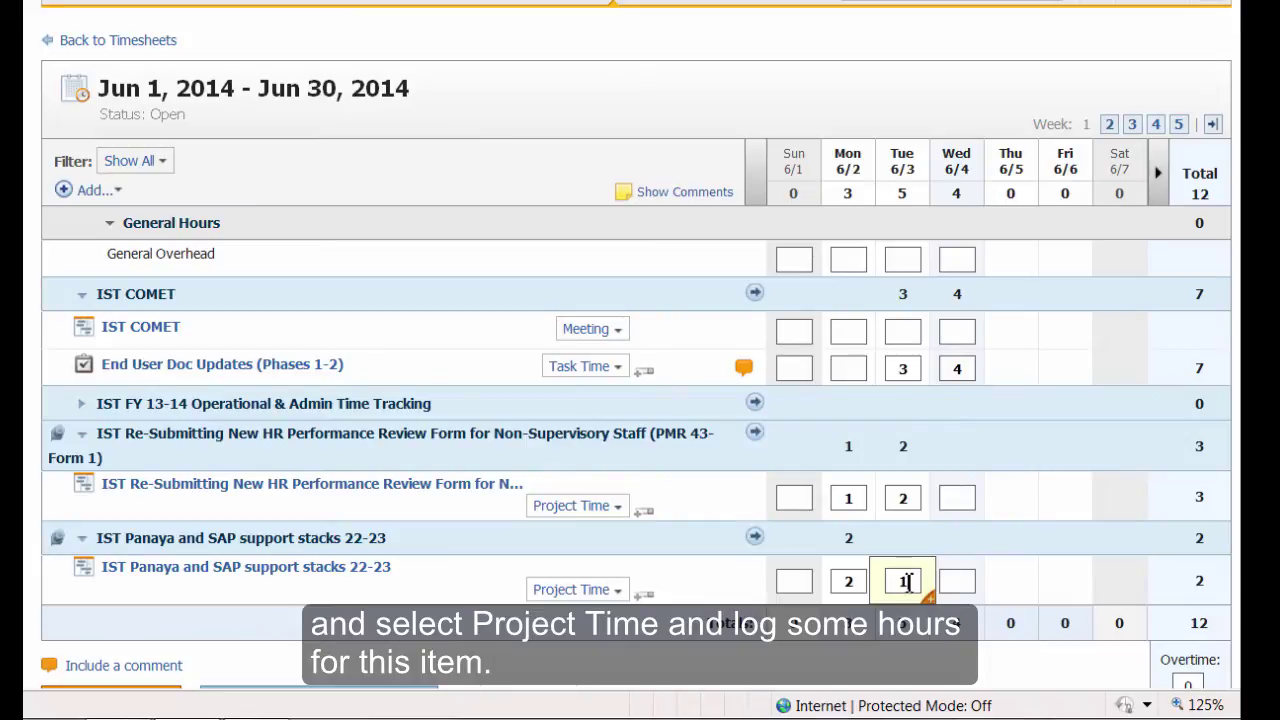
left_click(955, 579)
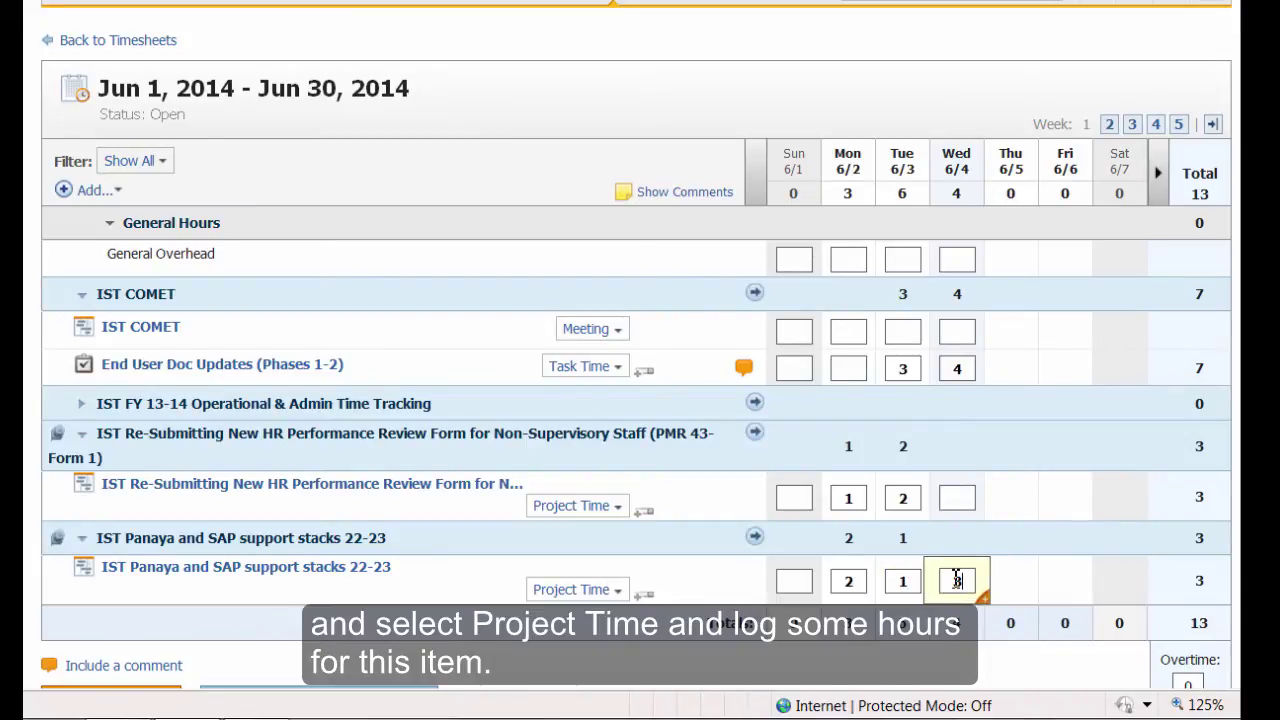
type("3")
left_click(1030, 589)
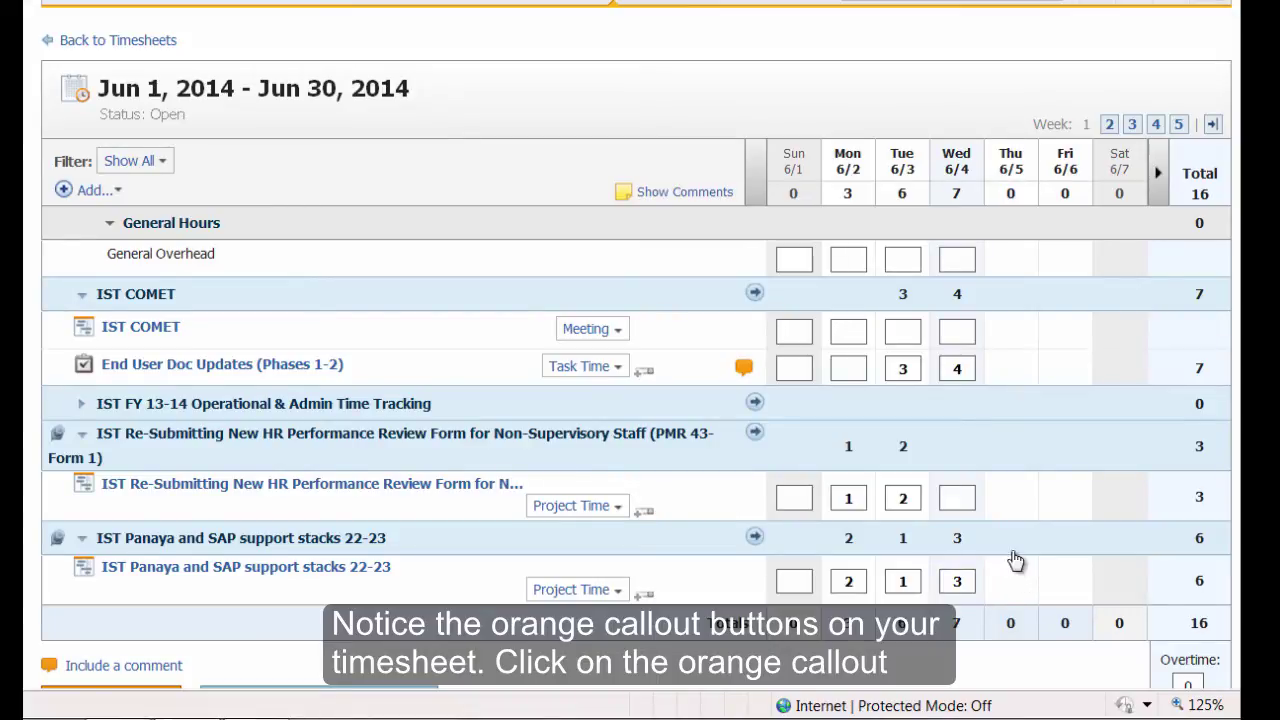
Review the condition and status options for End User Doc Updates (Phases 1-2) and post the status update "Working on Phase I Flow Chart."
left_click(743, 370)
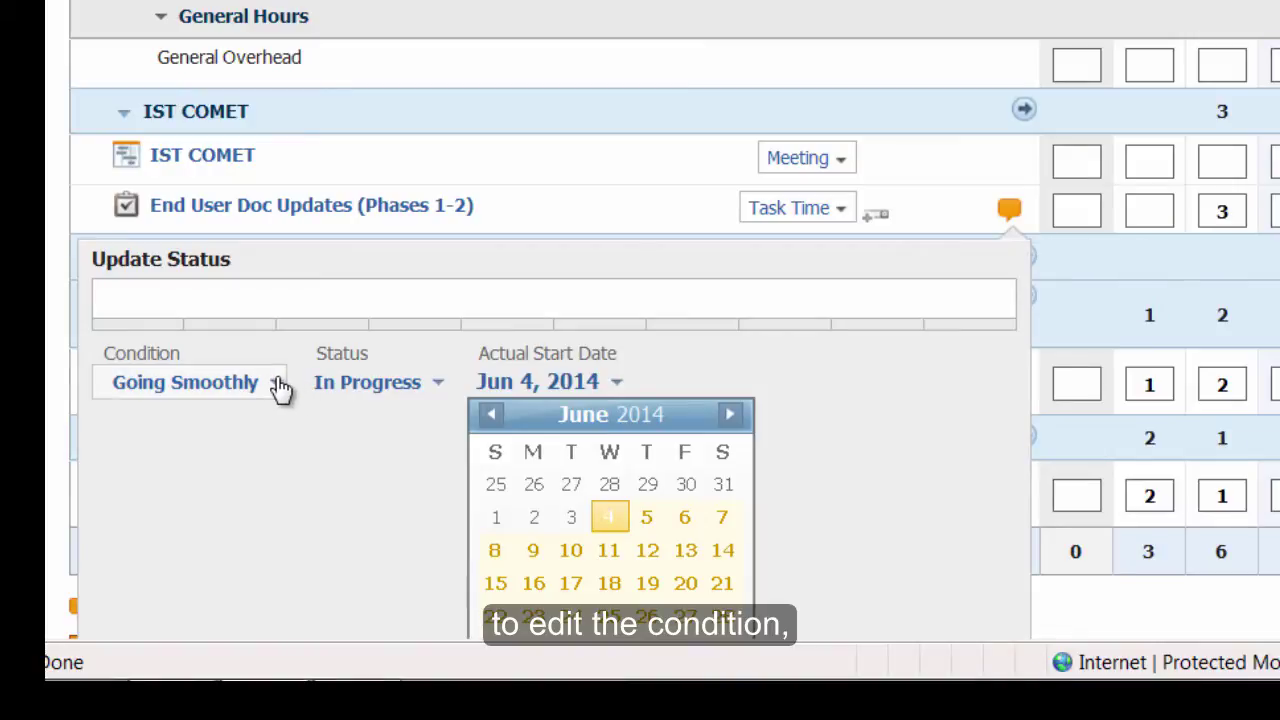
left_click(279, 386)
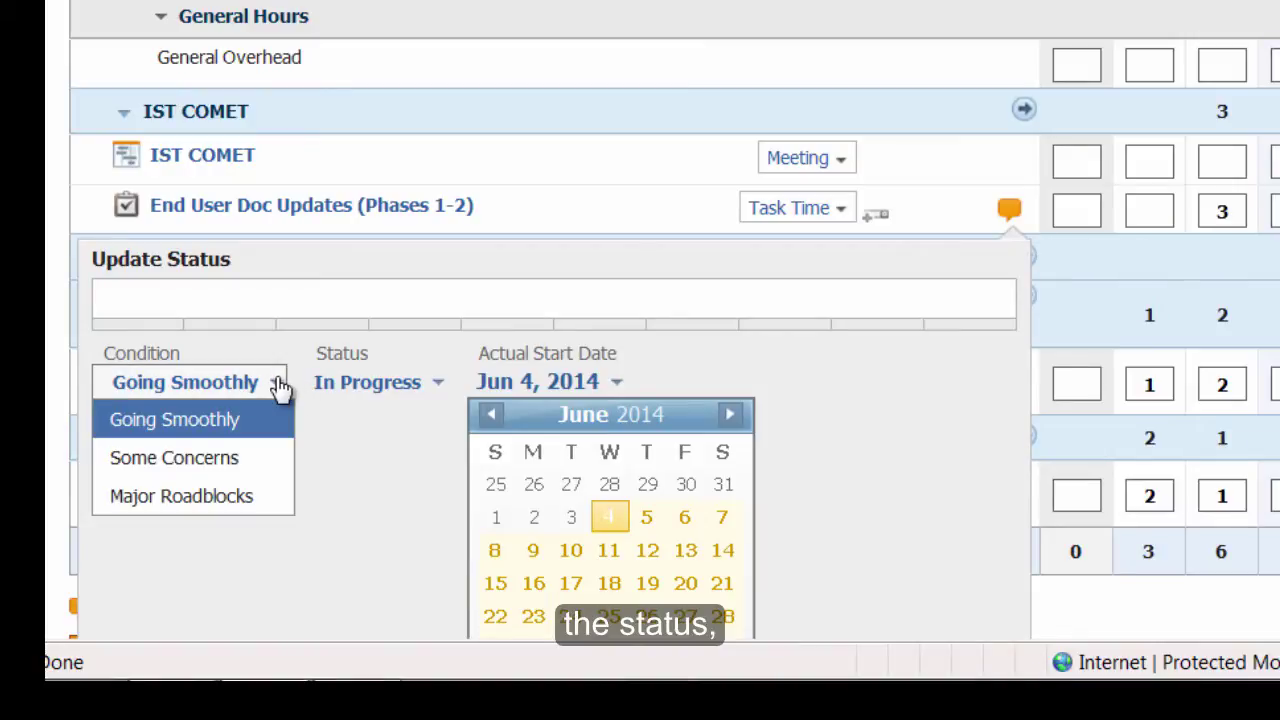
left_click(442, 389)
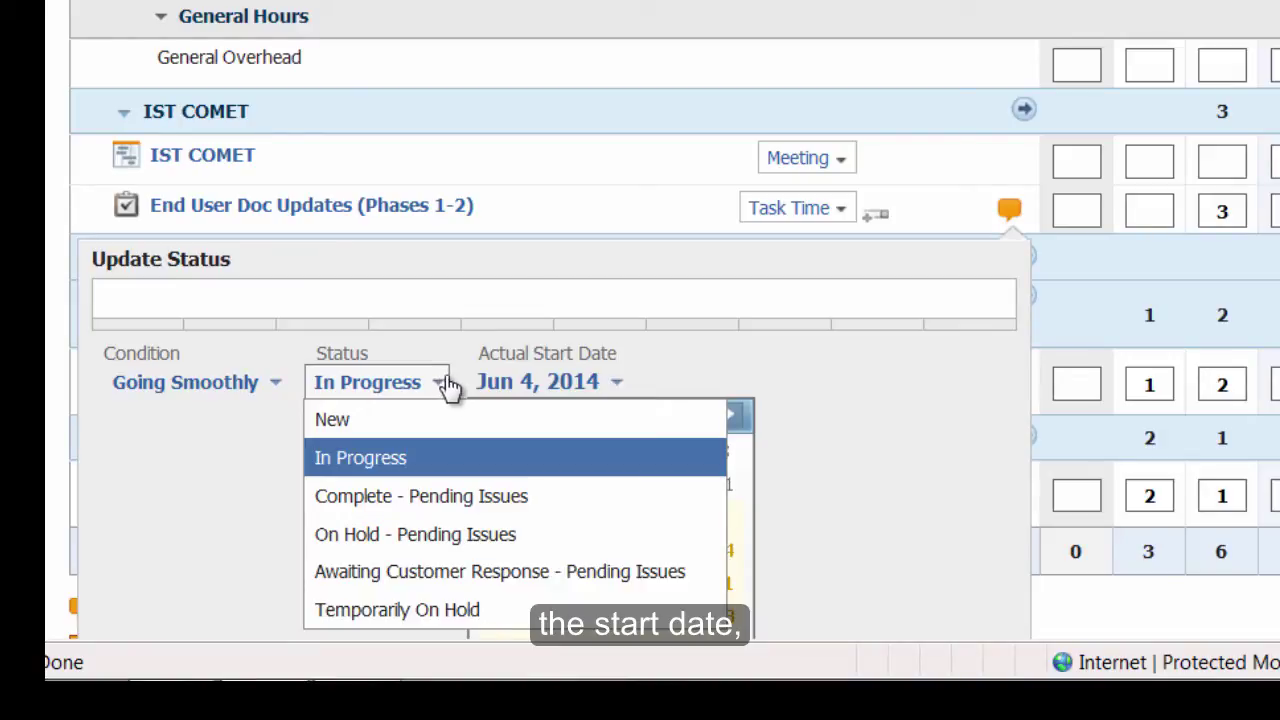
left_click(166, 272)
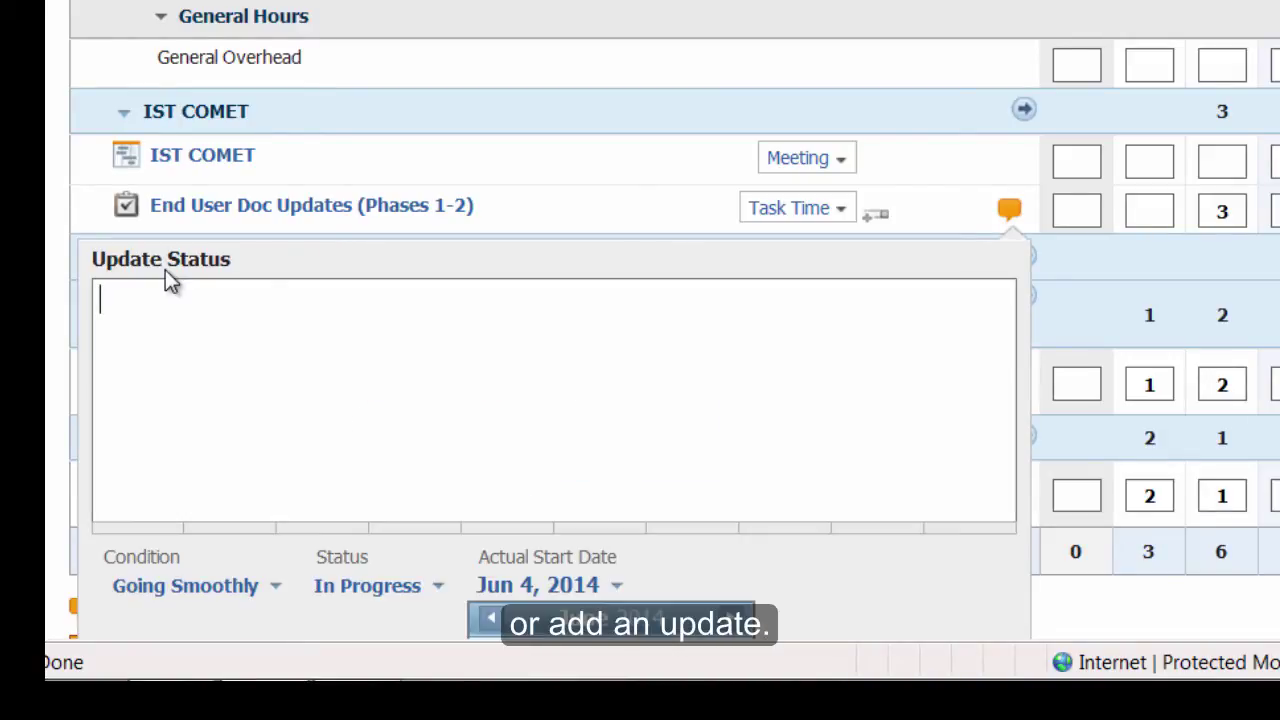
type("Working on Phase I Flow ")
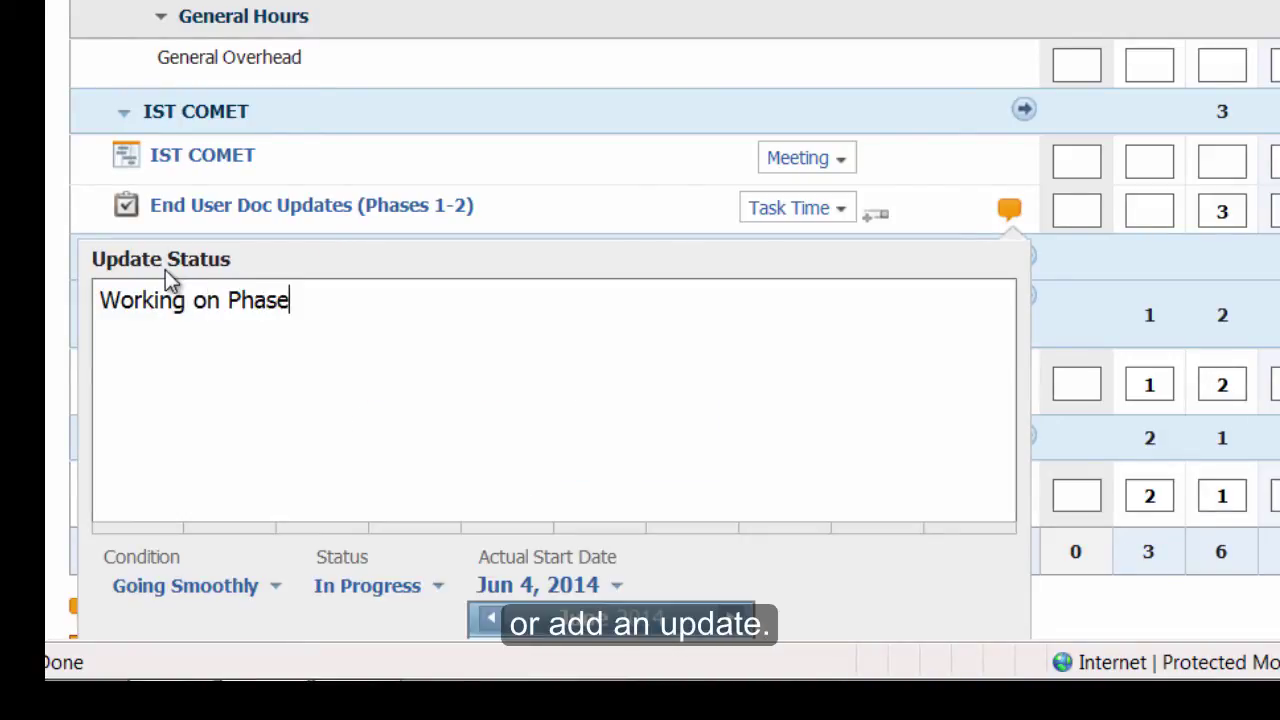
type("Chart.")
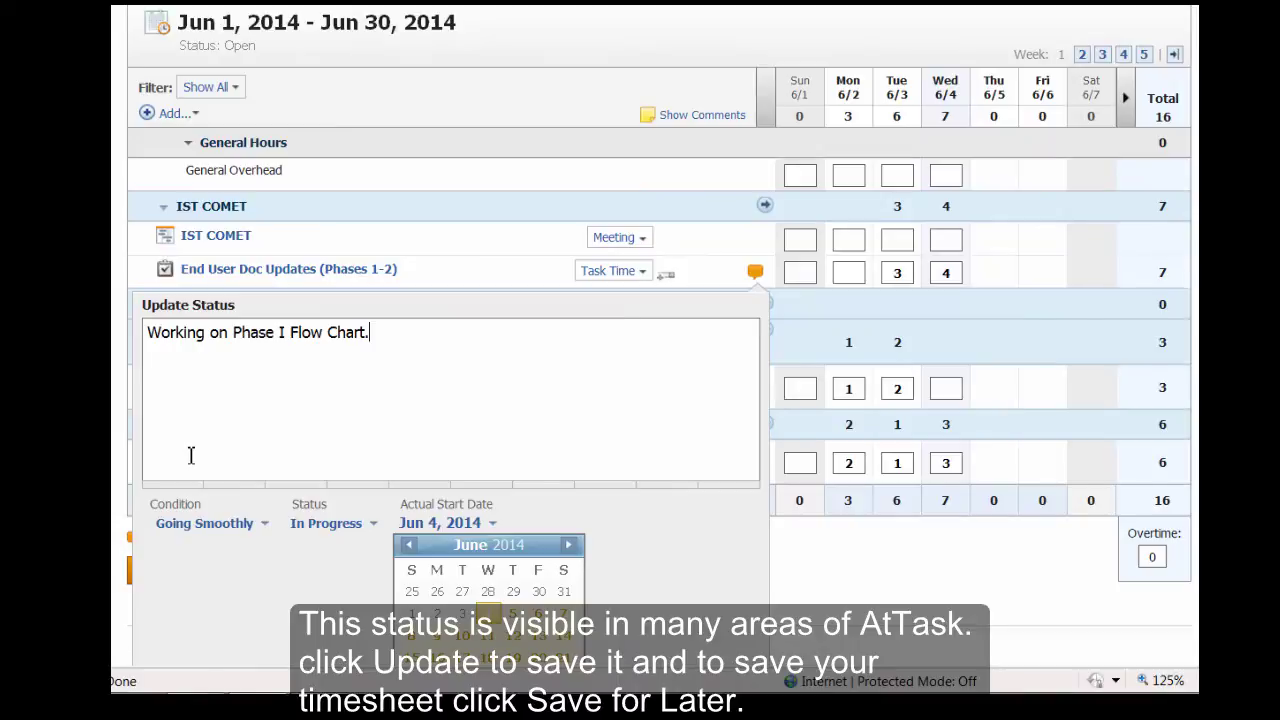
scroll(191, 455, "down", 3)
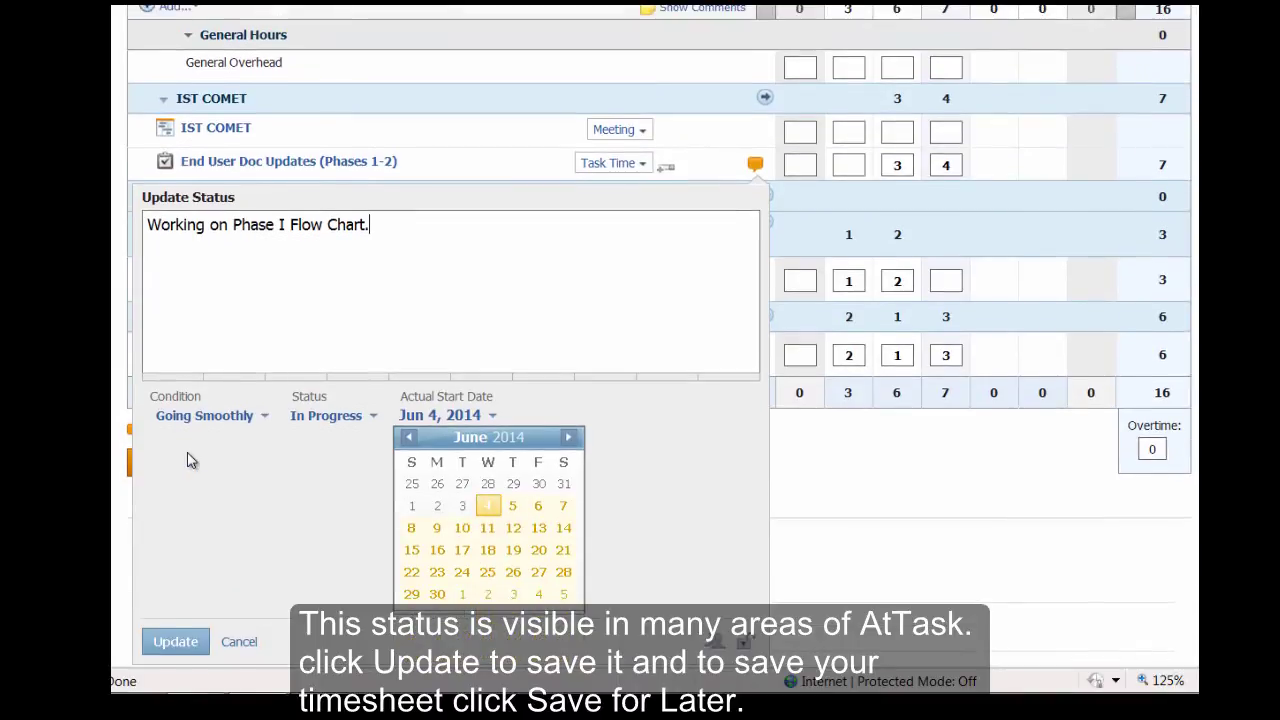
left_click(178, 590)
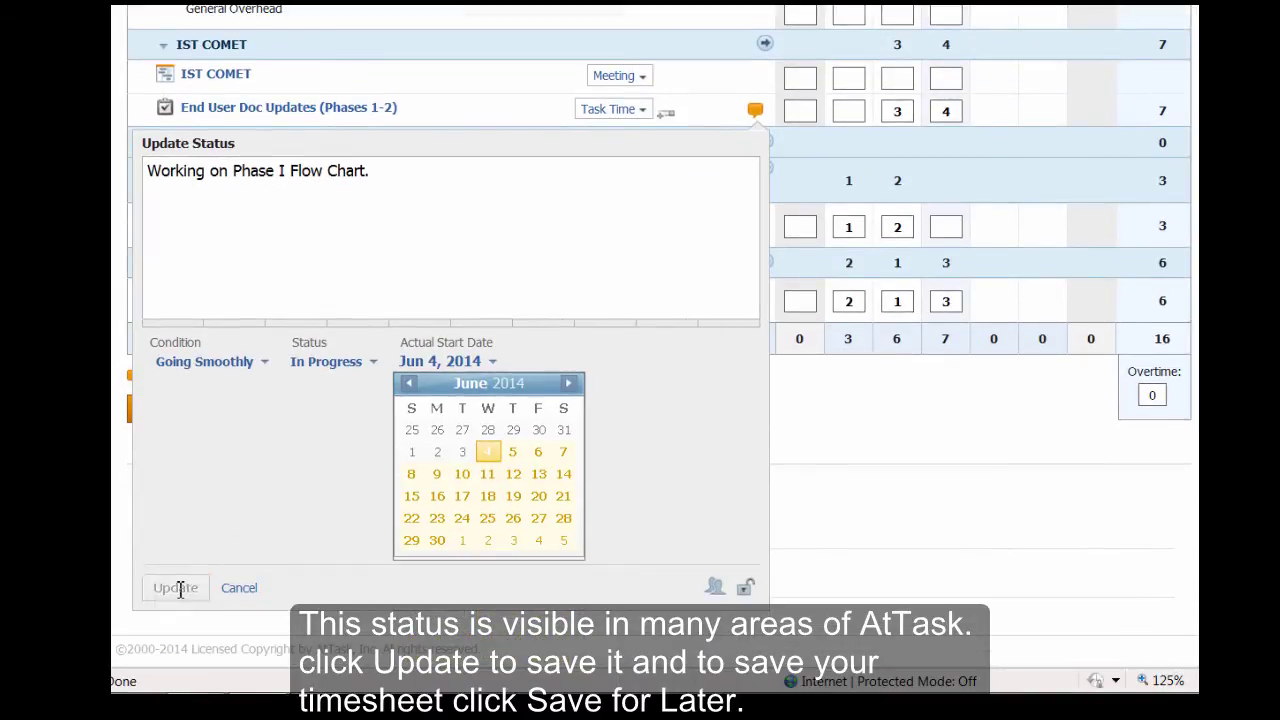
scroll(180, 590, "up", 4)
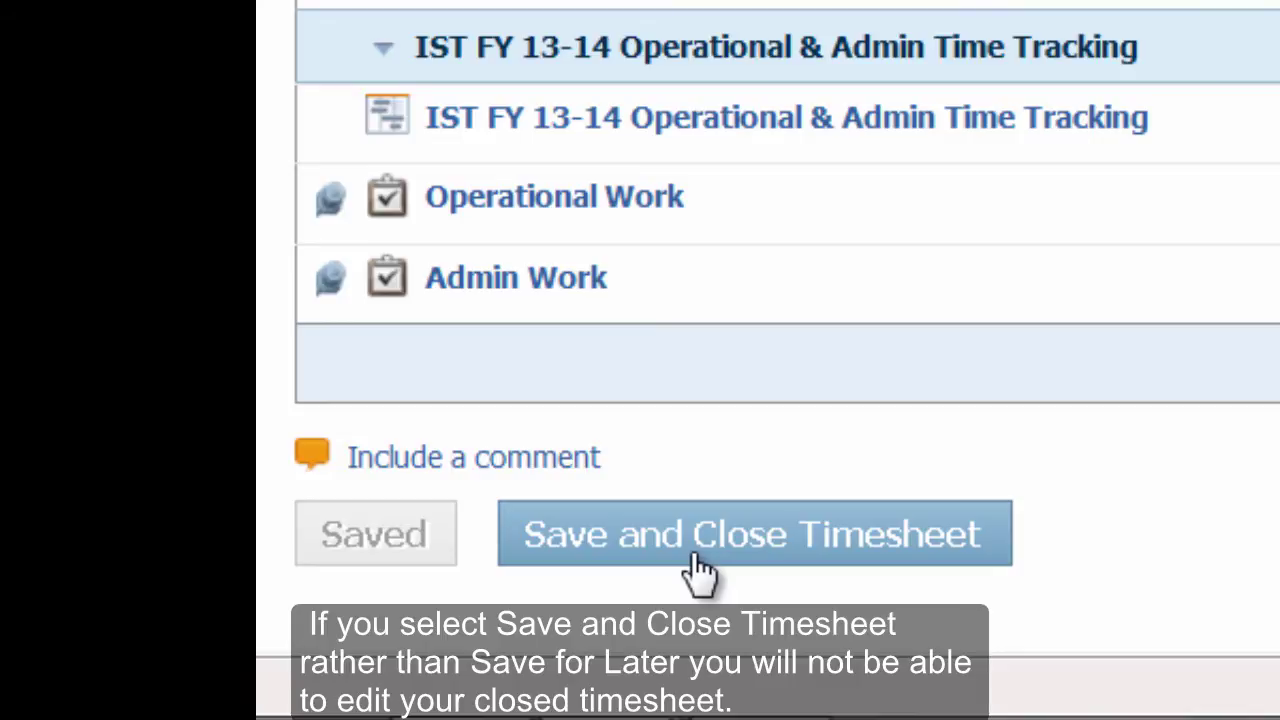
Save and close the timesheet containing the Operational Work and Admin Work tasks, and re-open it
left_click(700, 572)
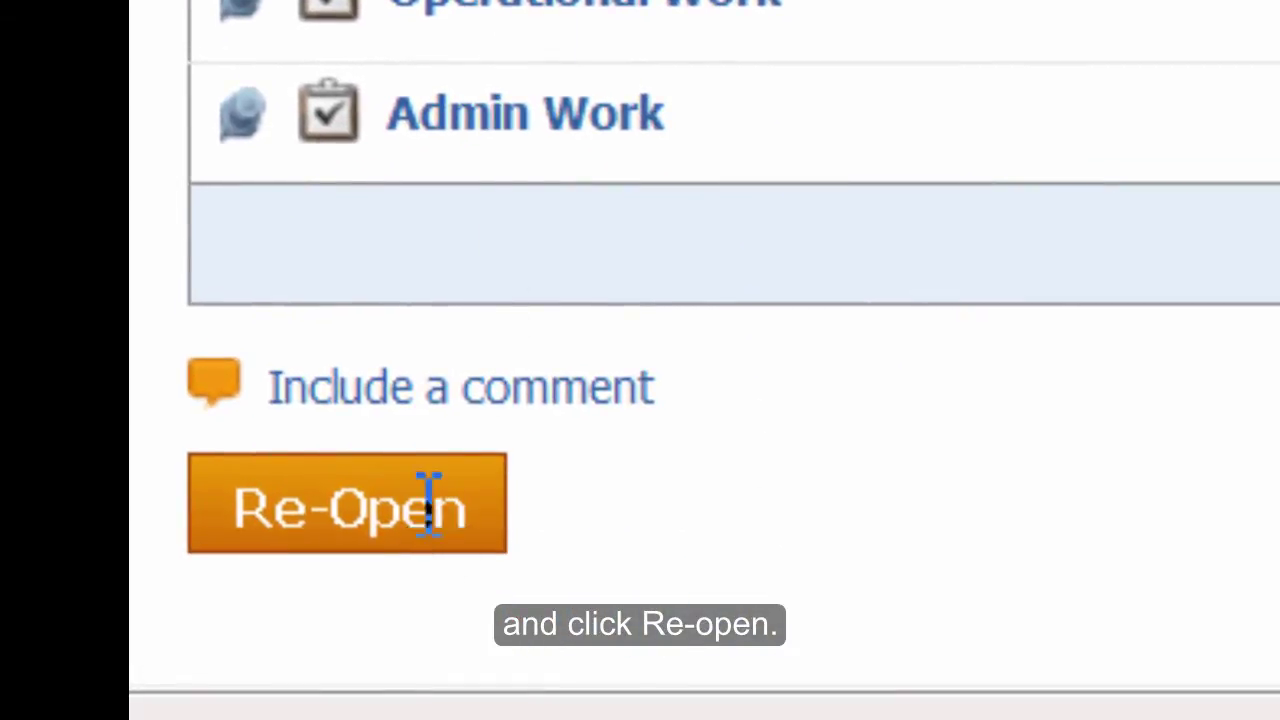
left_click(428, 505)
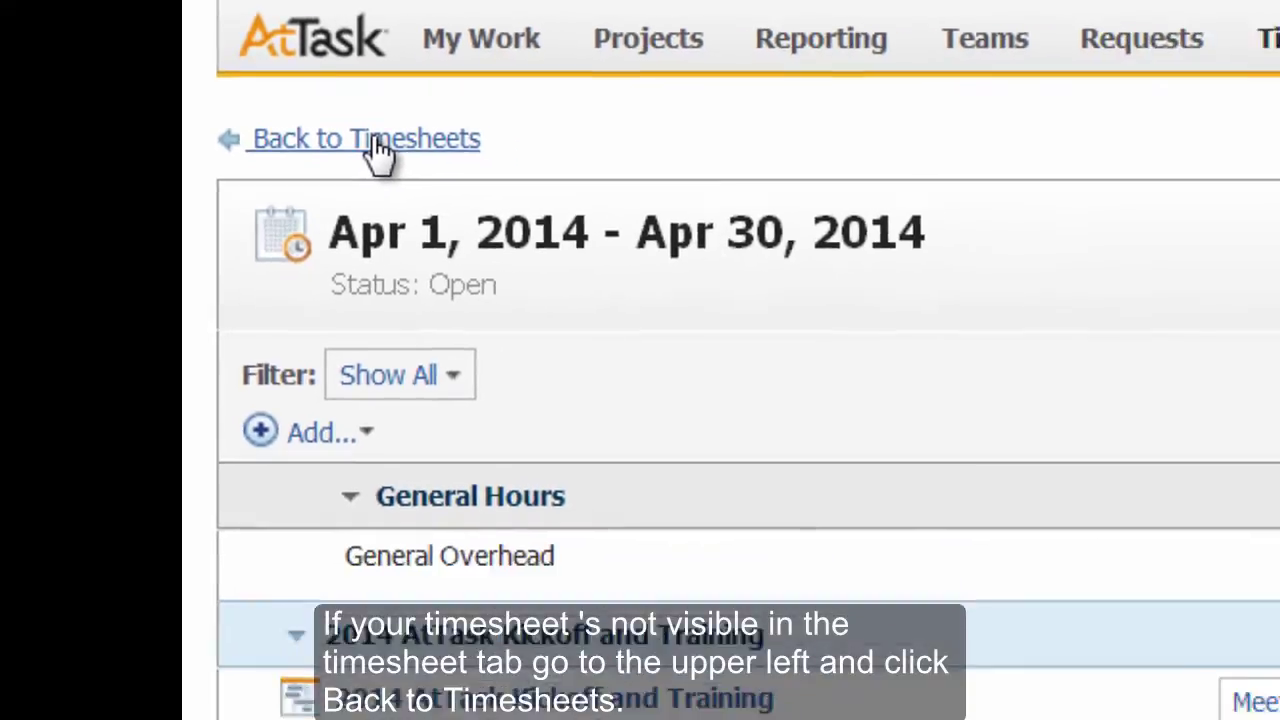
Go back to the list of timesheets and filter it to show All timesheets, including closed ones
left_click(425, 165)
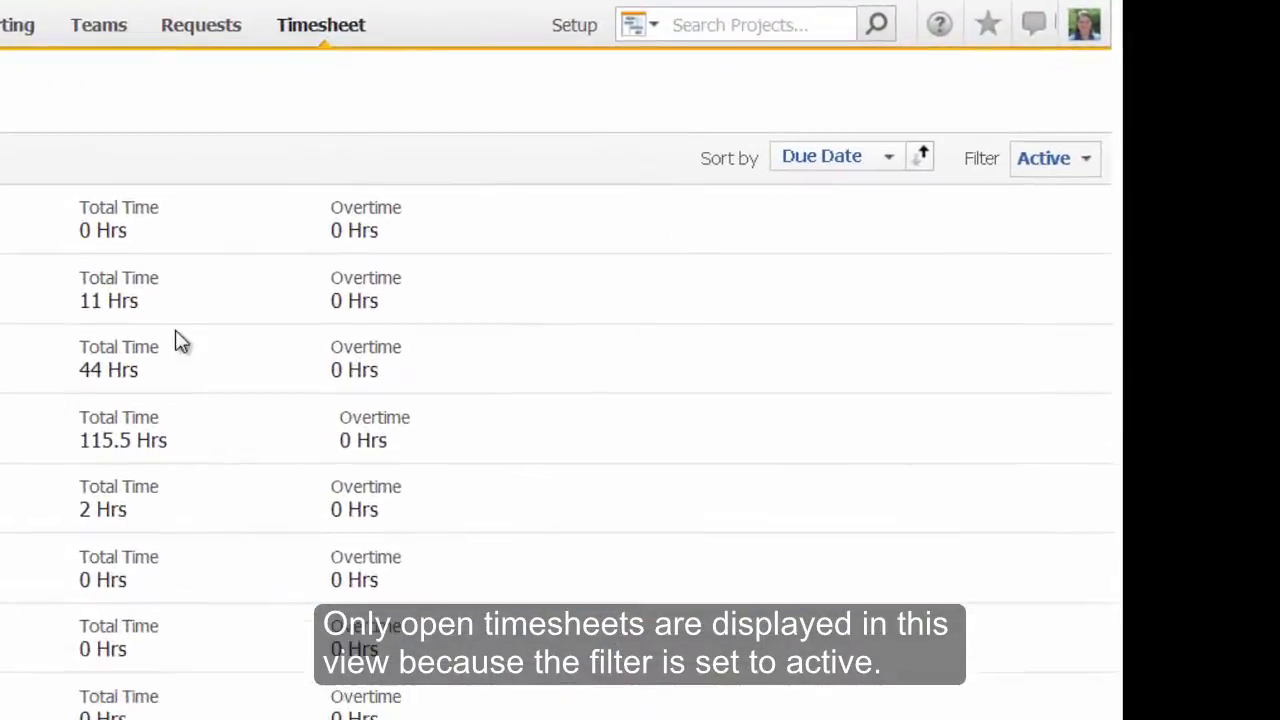
left_click(977, 275)
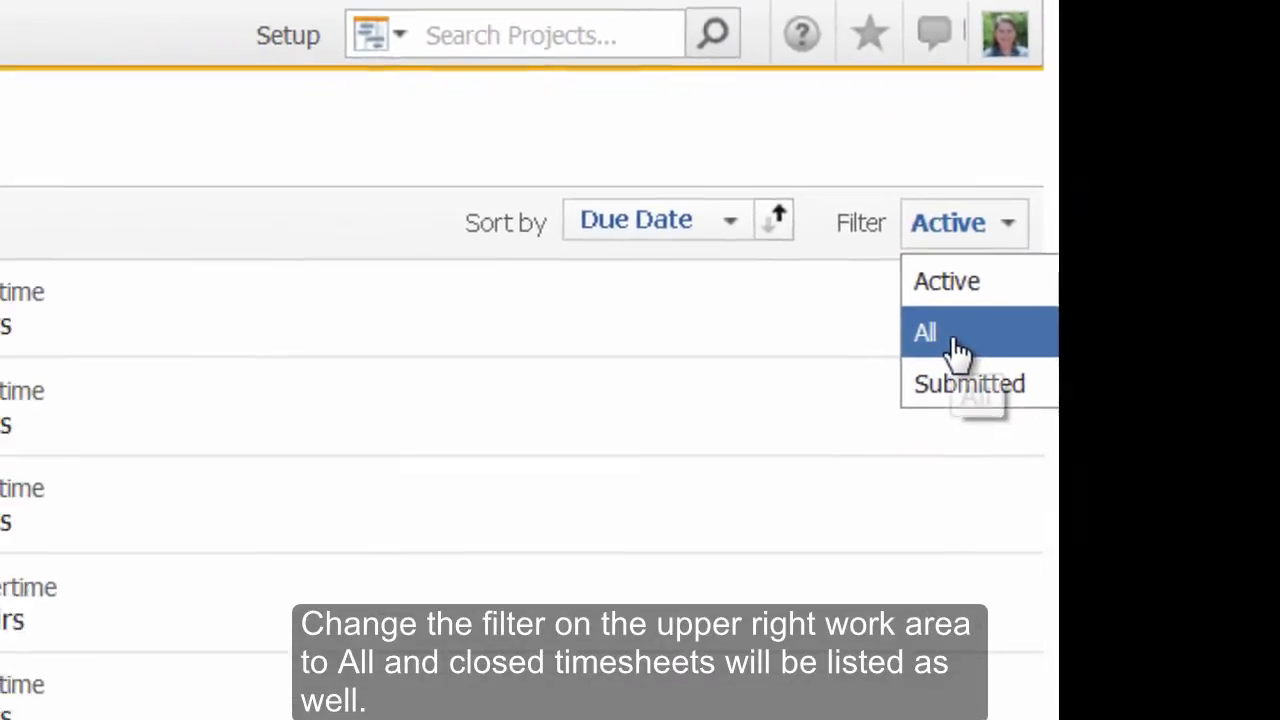
left_click(958, 345)
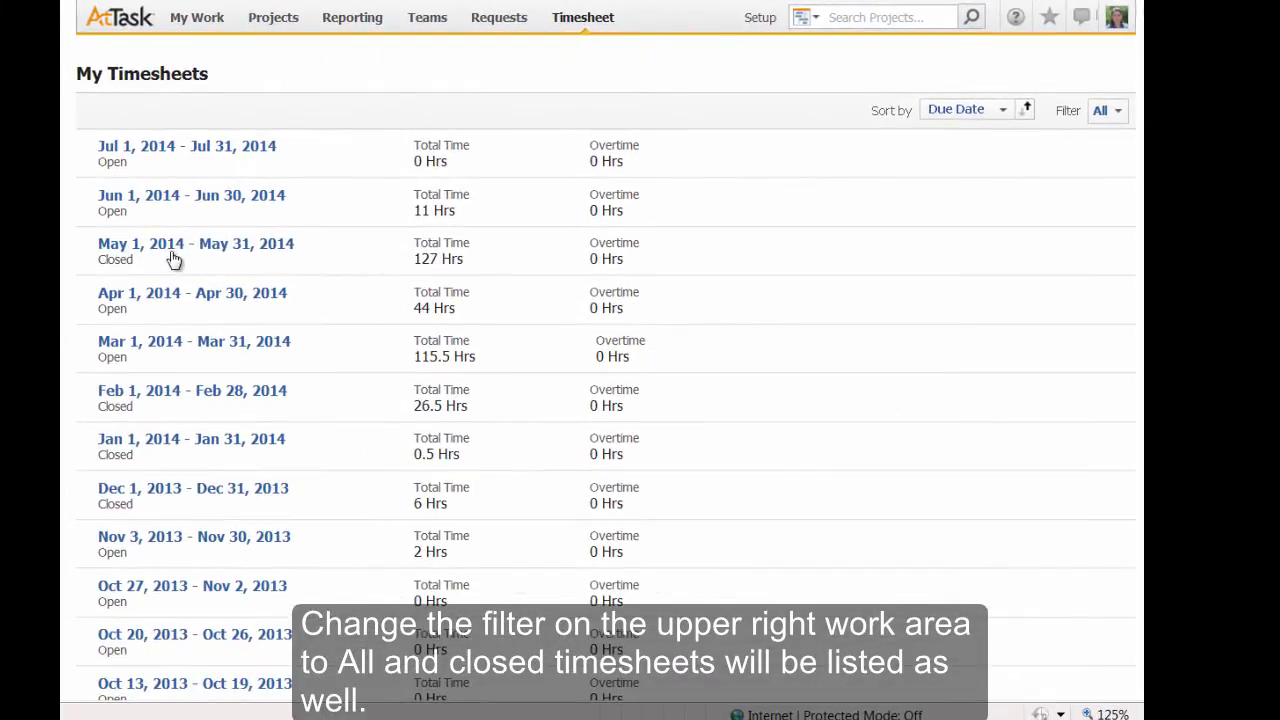
Open the closed May 1 - May 31, 2014 timesheet and re-open it for editing
left_click(178, 251)
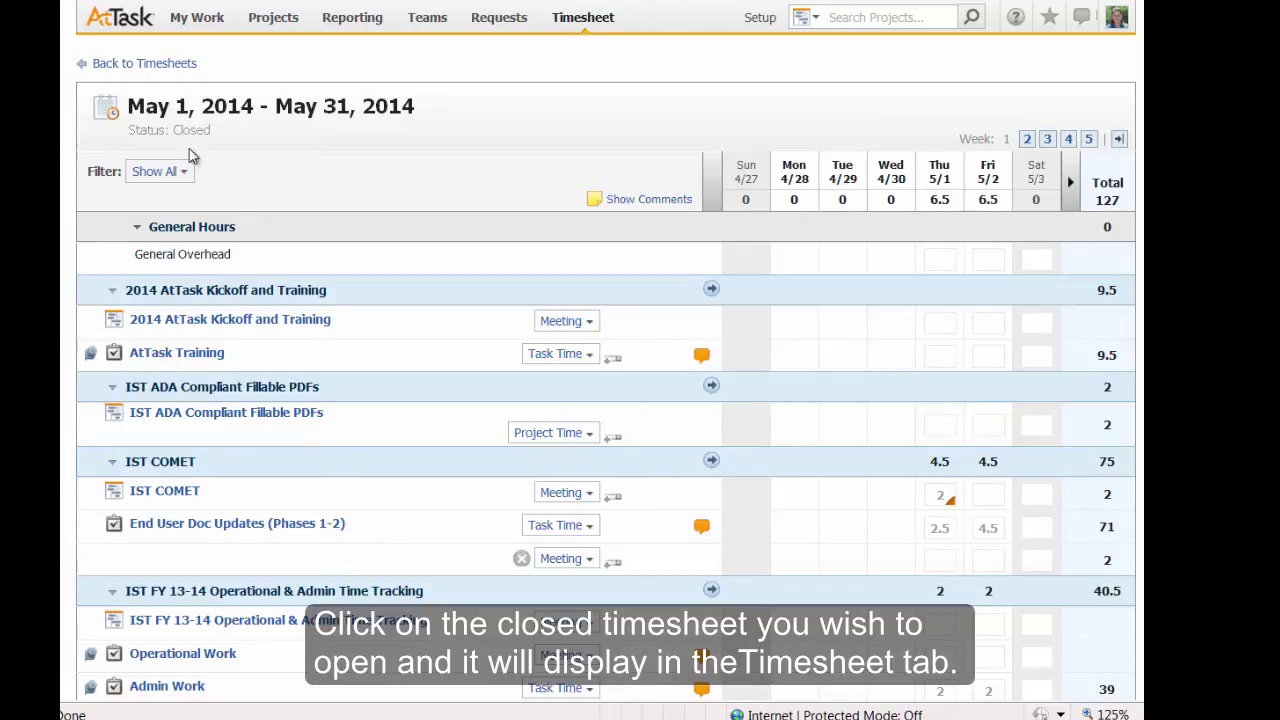
scroll(190, 150, "down", 2)
scroll(195, 152, "down", 2)
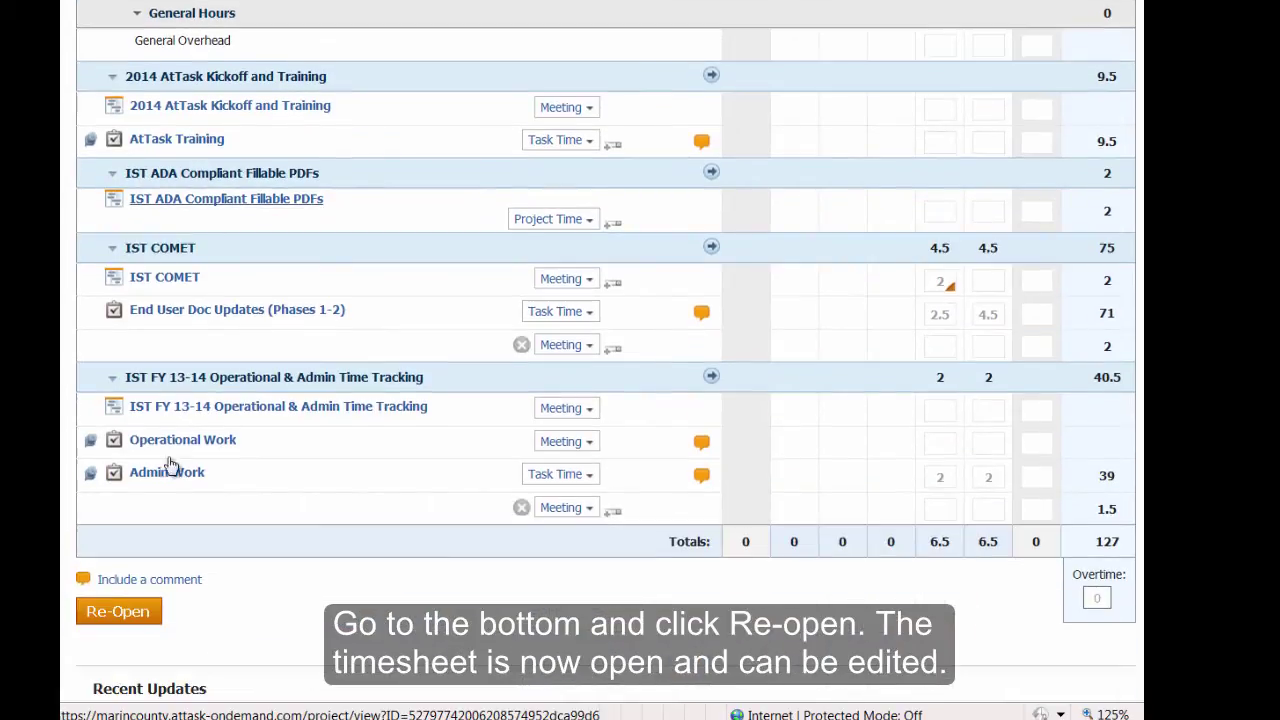
left_click(118, 611)
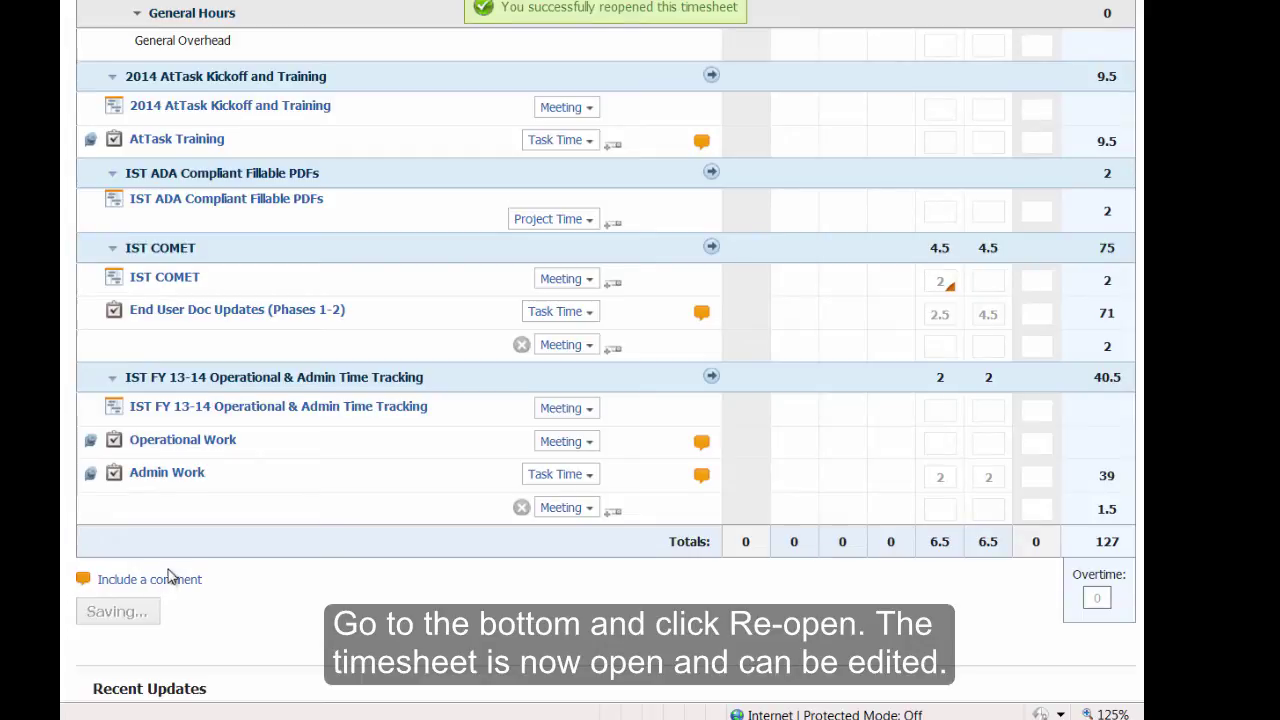
scroll(172, 575, "up", 4)
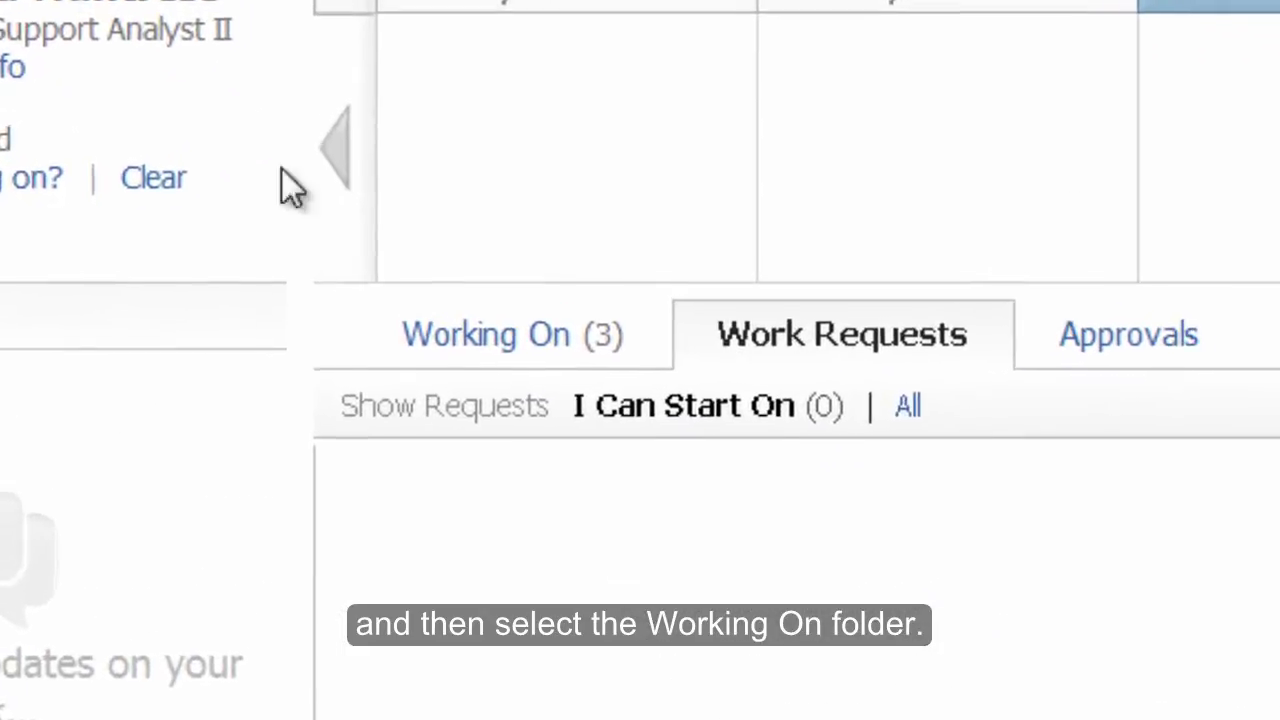
From the Working On list, enter 2 hours of Issue Time on Monday Jun 2 for ADA Compliant Fillable PDFs
left_click(505, 350)
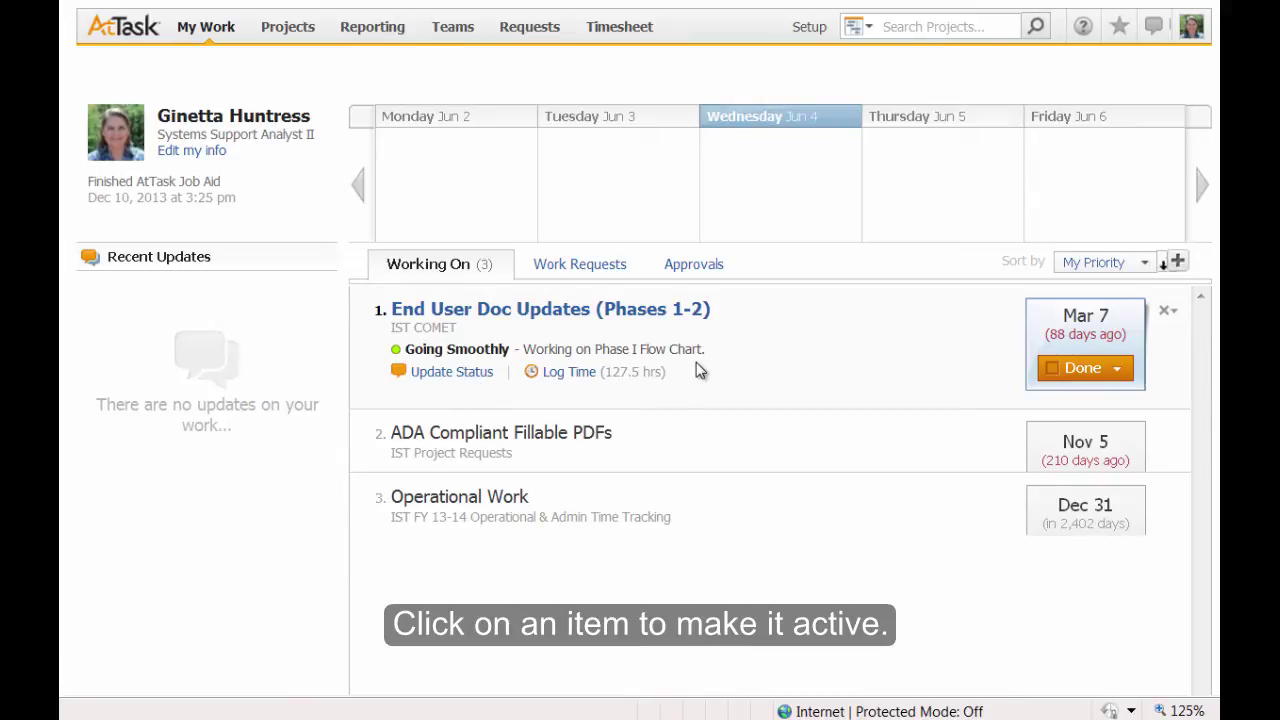
left_click(464, 438)
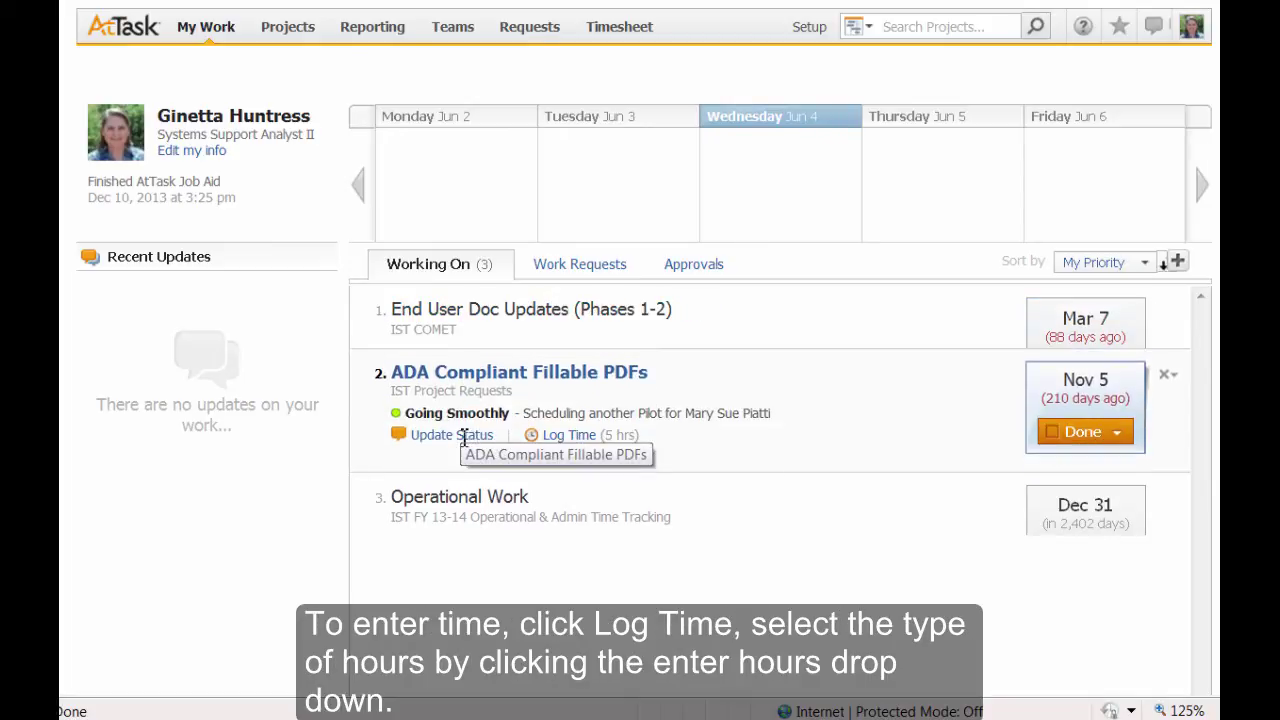
left_click(569, 436)
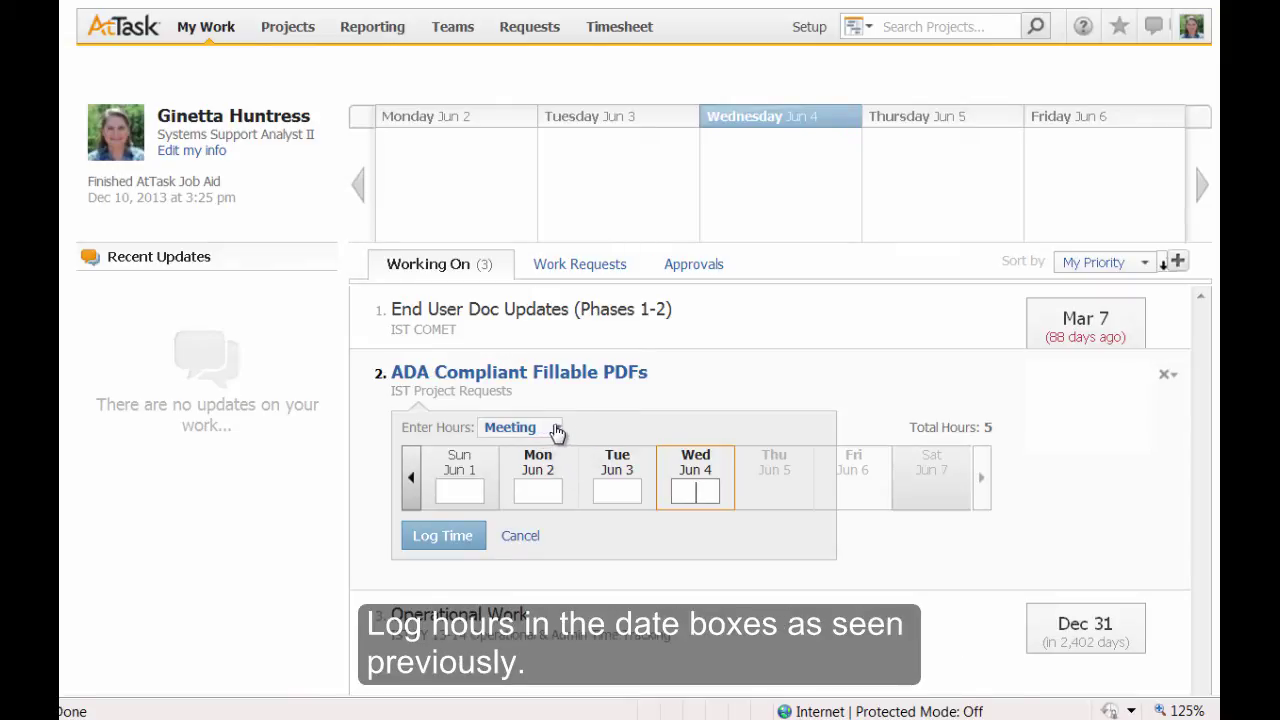
left_click(557, 431)
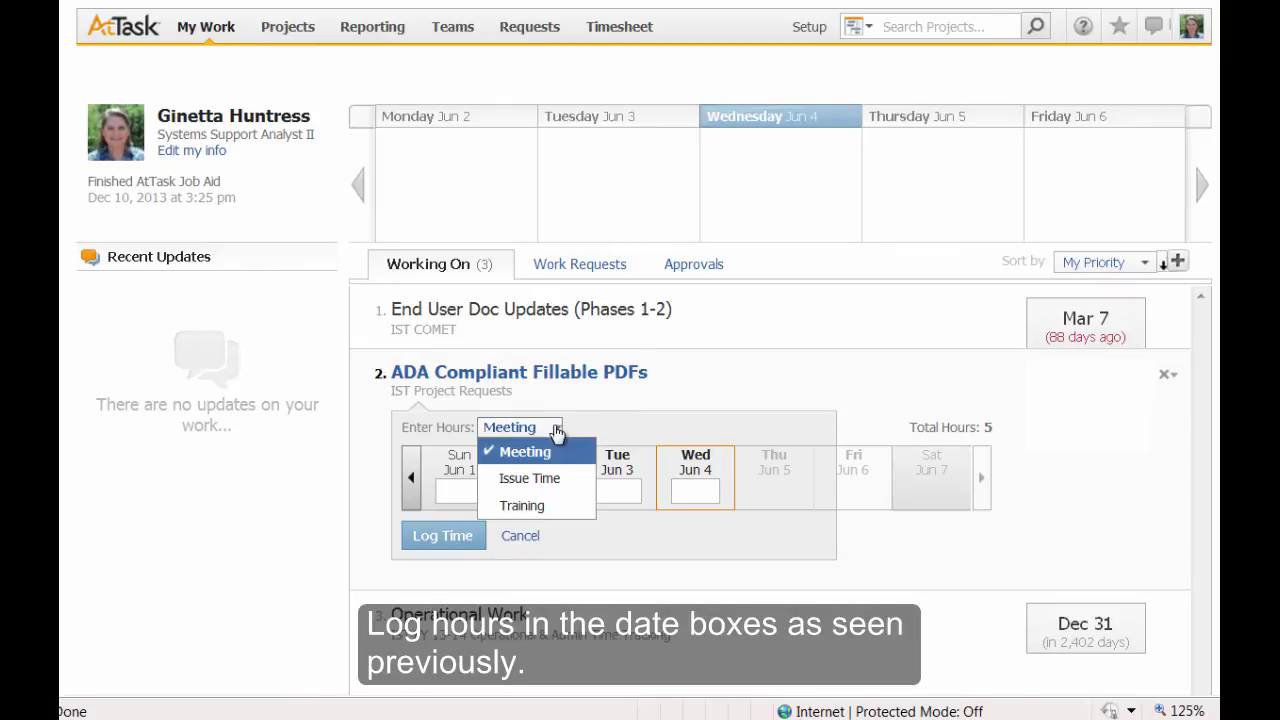
left_click(528, 486)
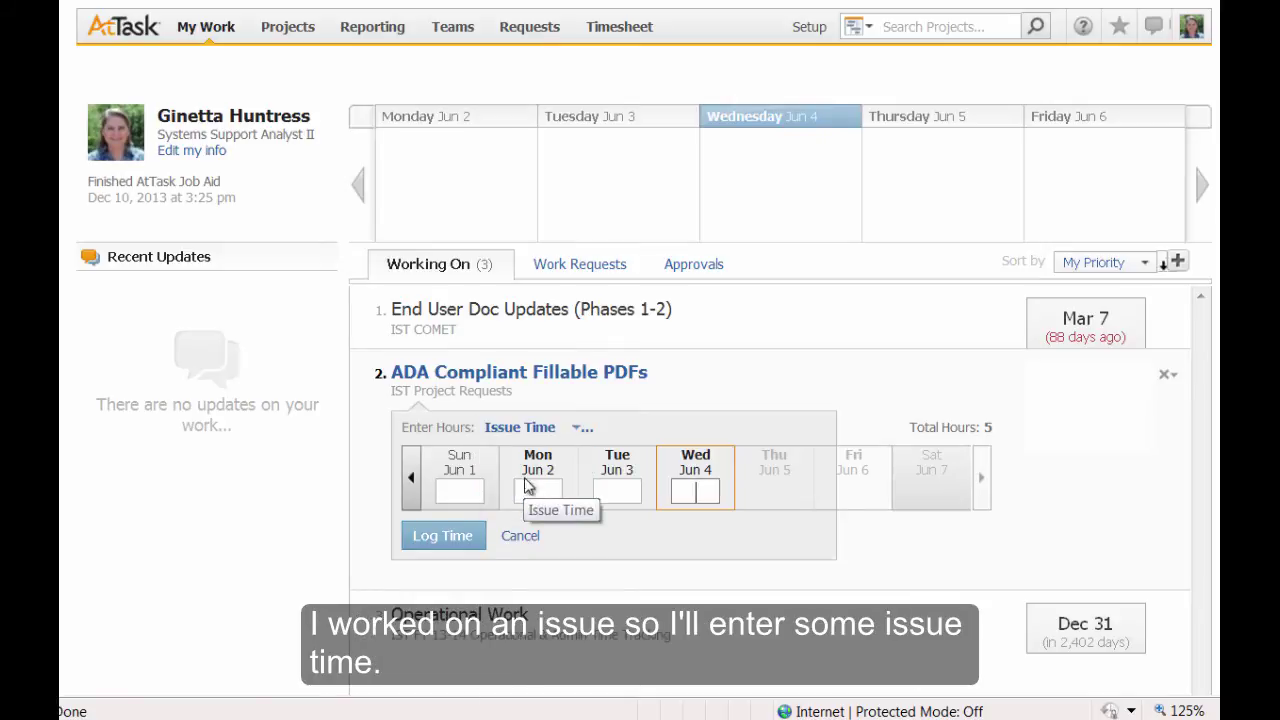
left_click(540, 492)
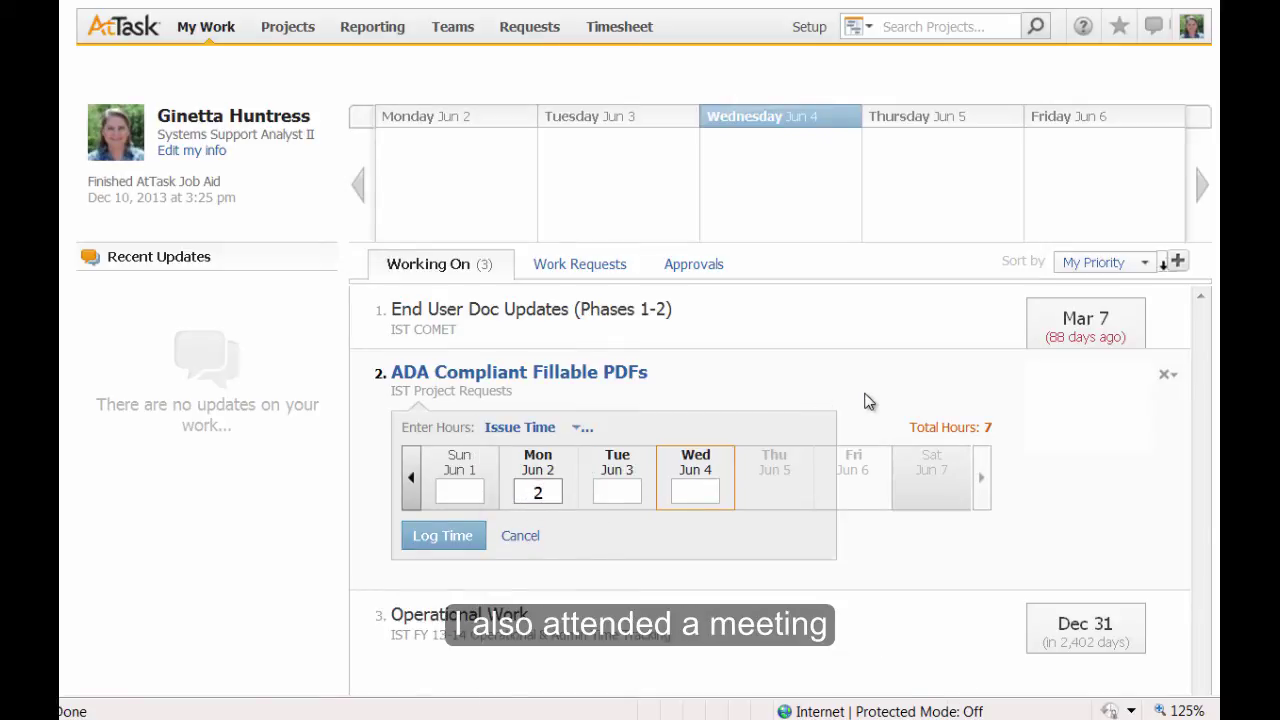
Enter 1 hour of Meeting time on Wednesday Jun 4 for ADA Compliant Fillable PDFs and log the time
left_click(630, 498)
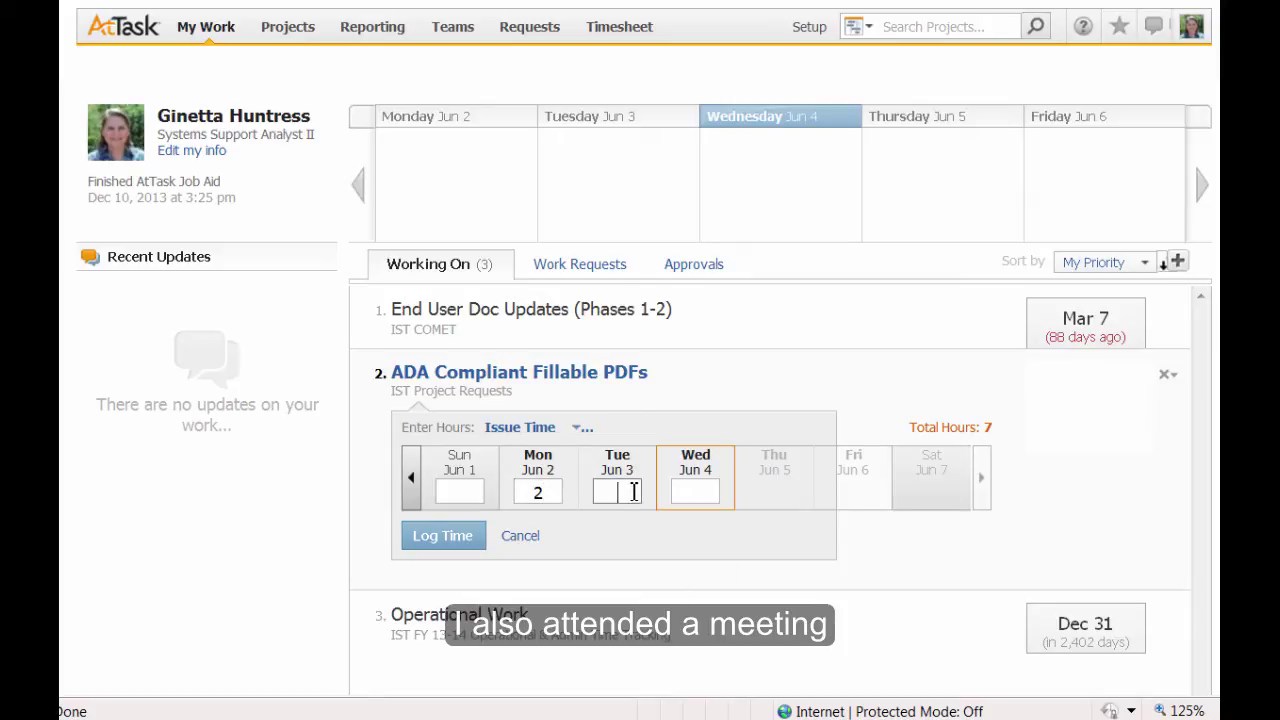
left_click(580, 430)
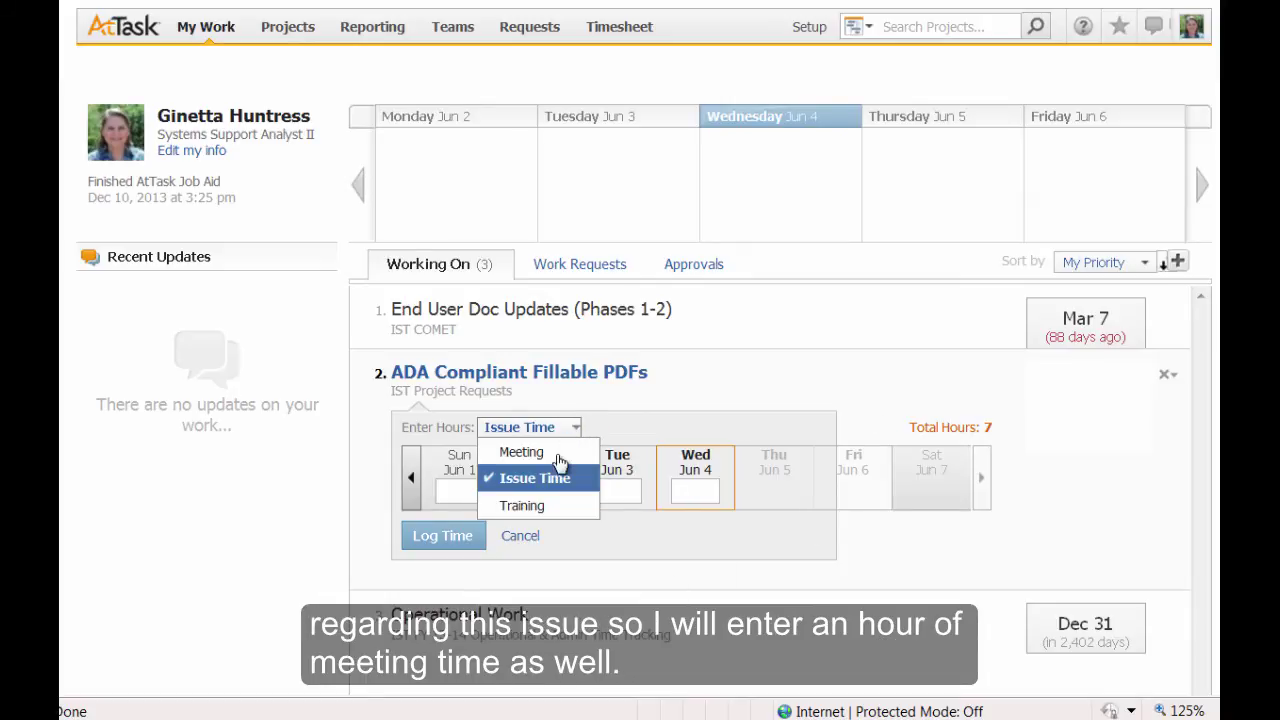
left_click(563, 453)
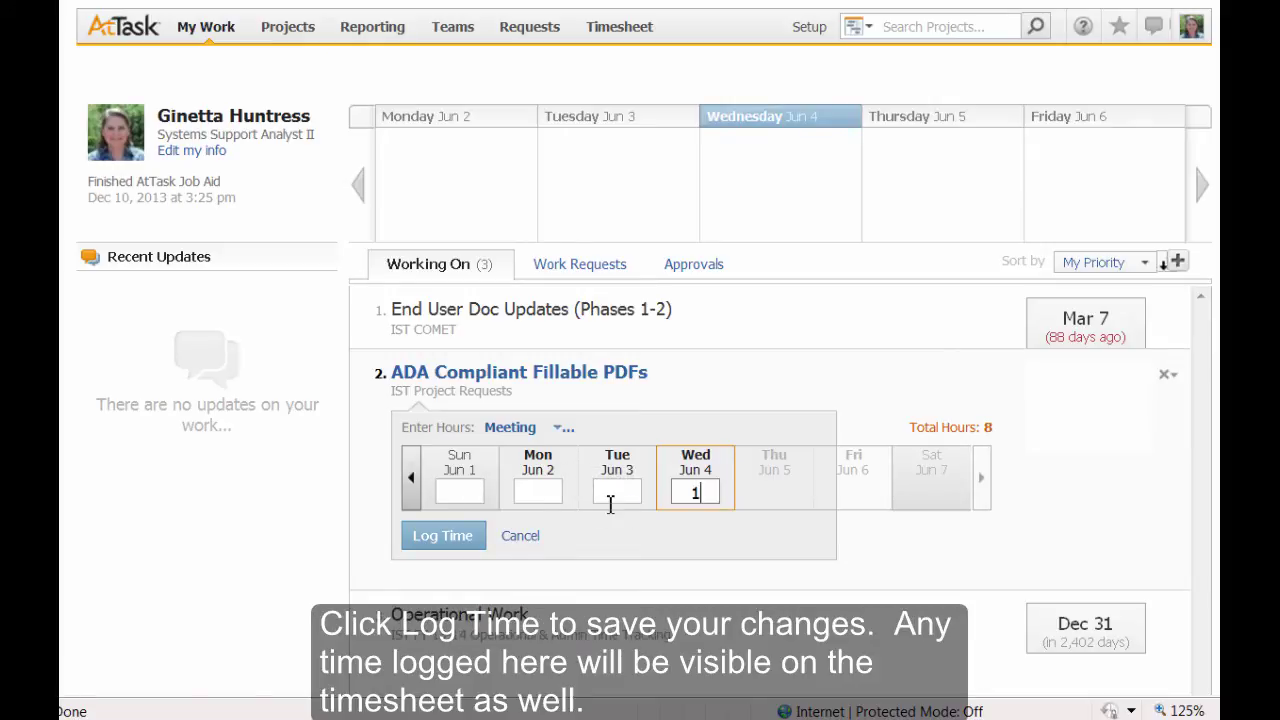
left_click(443, 535)
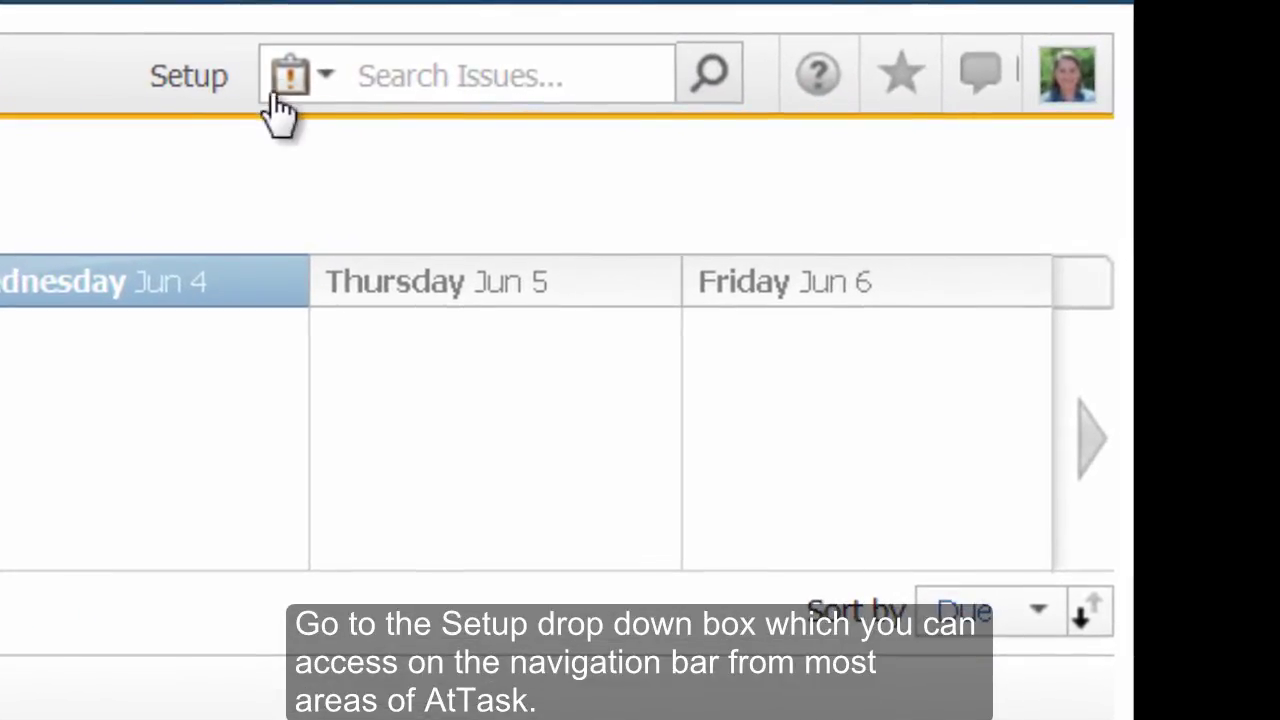
Set the navigation bar search to look for projects
left_click(328, 78)
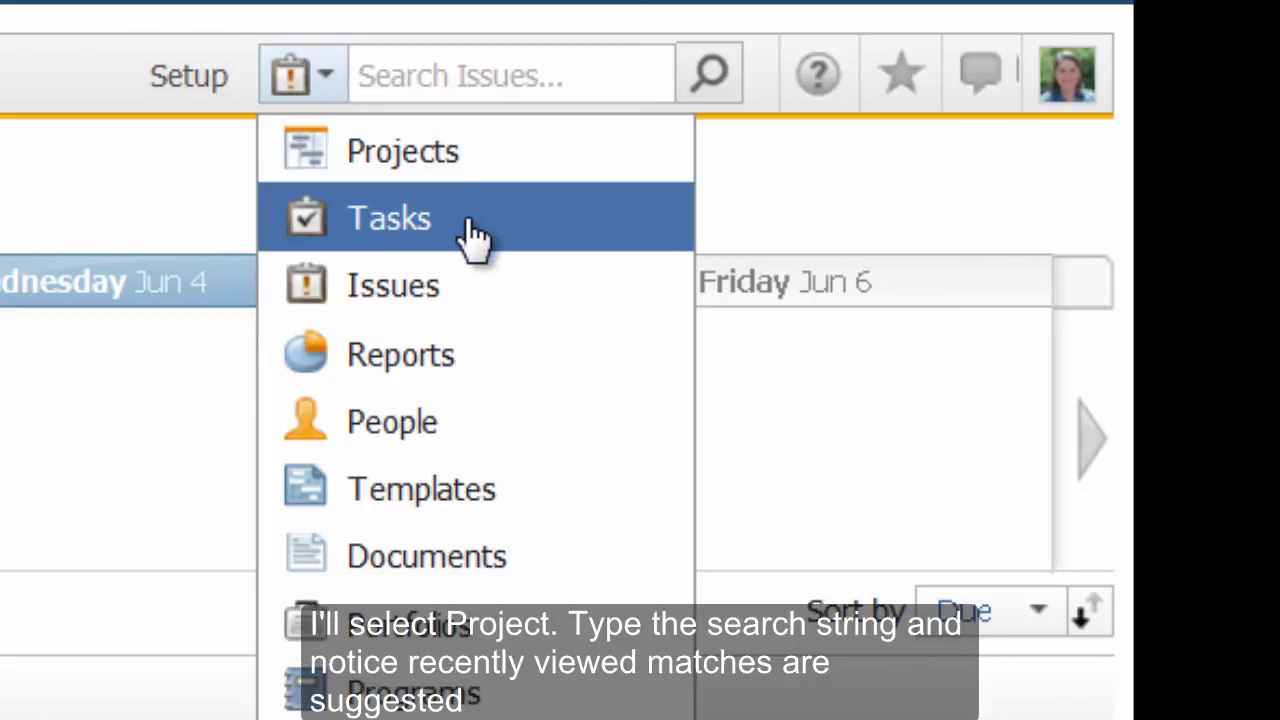
left_click(450, 176)
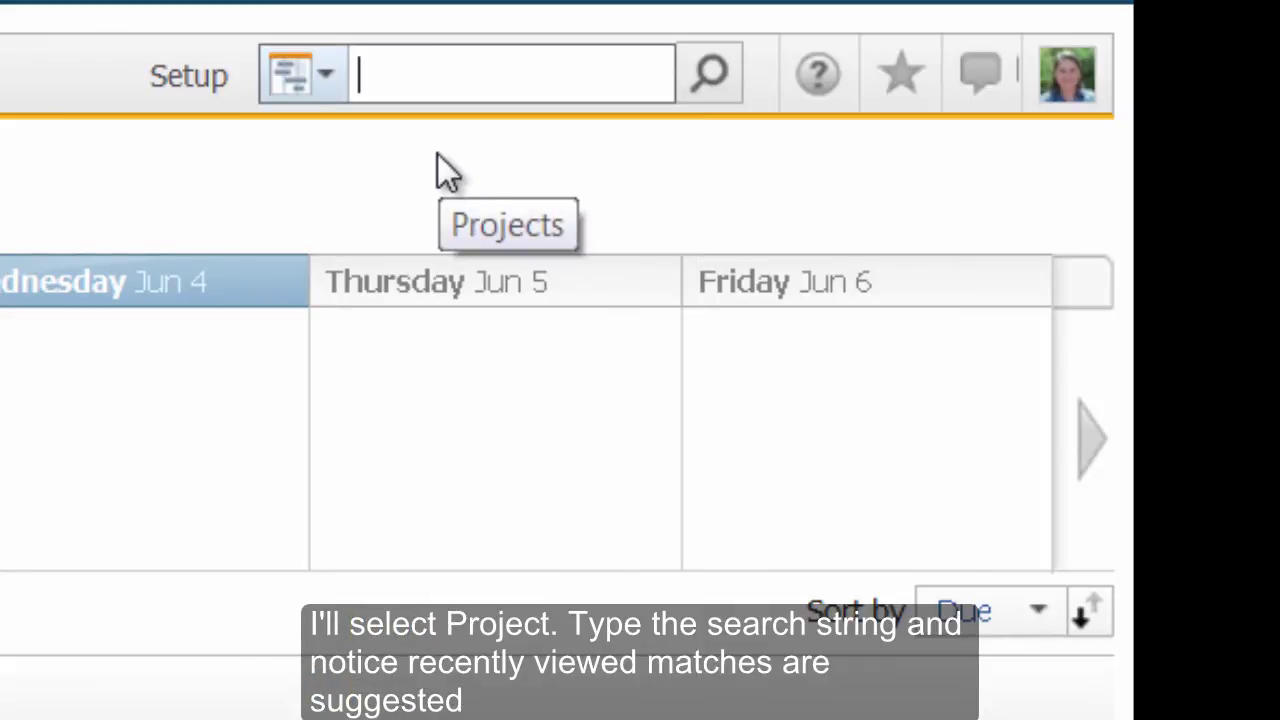
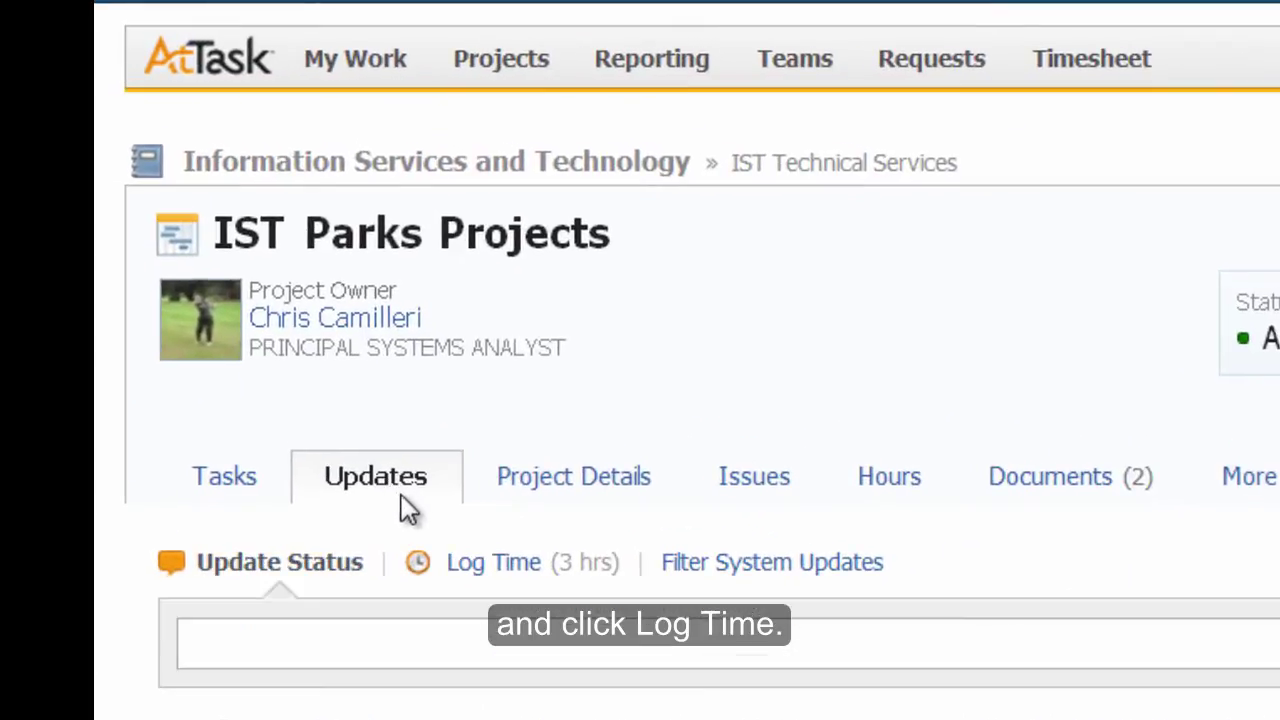
Log 3 hours of Project Time on Monday Jun 2 for IST Parks Projects
left_click(490, 564)
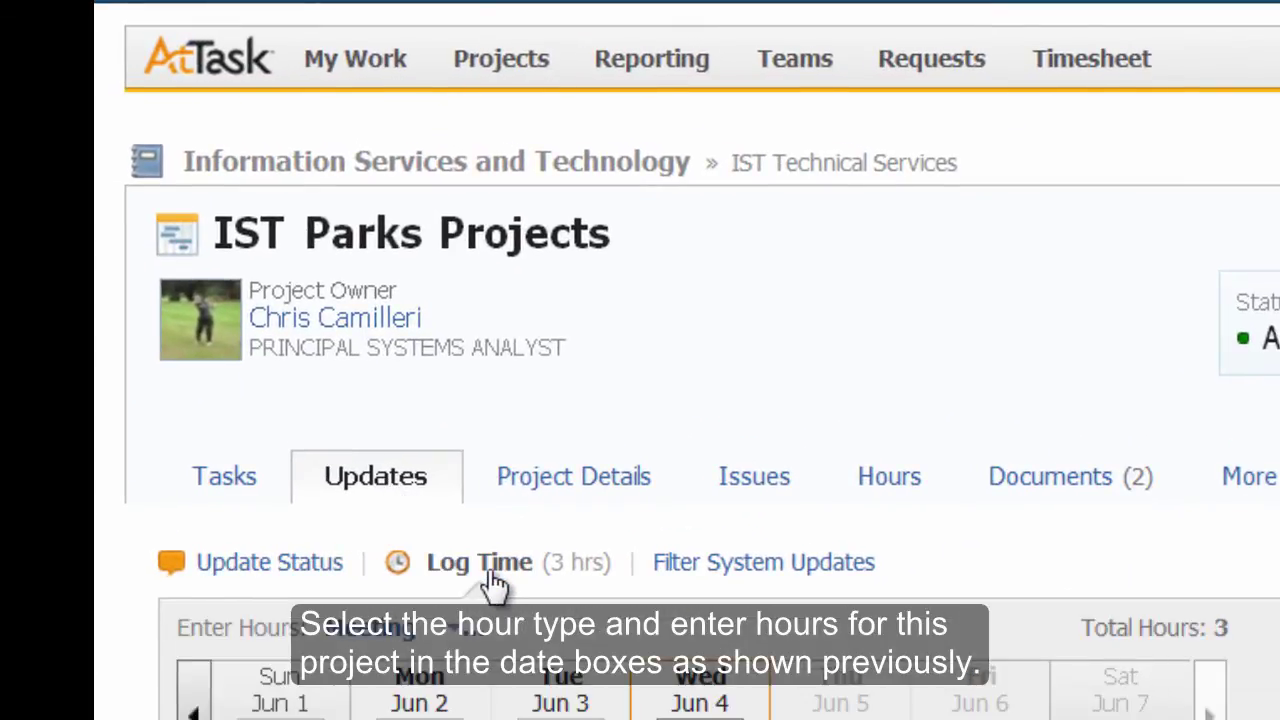
left_click(419, 579)
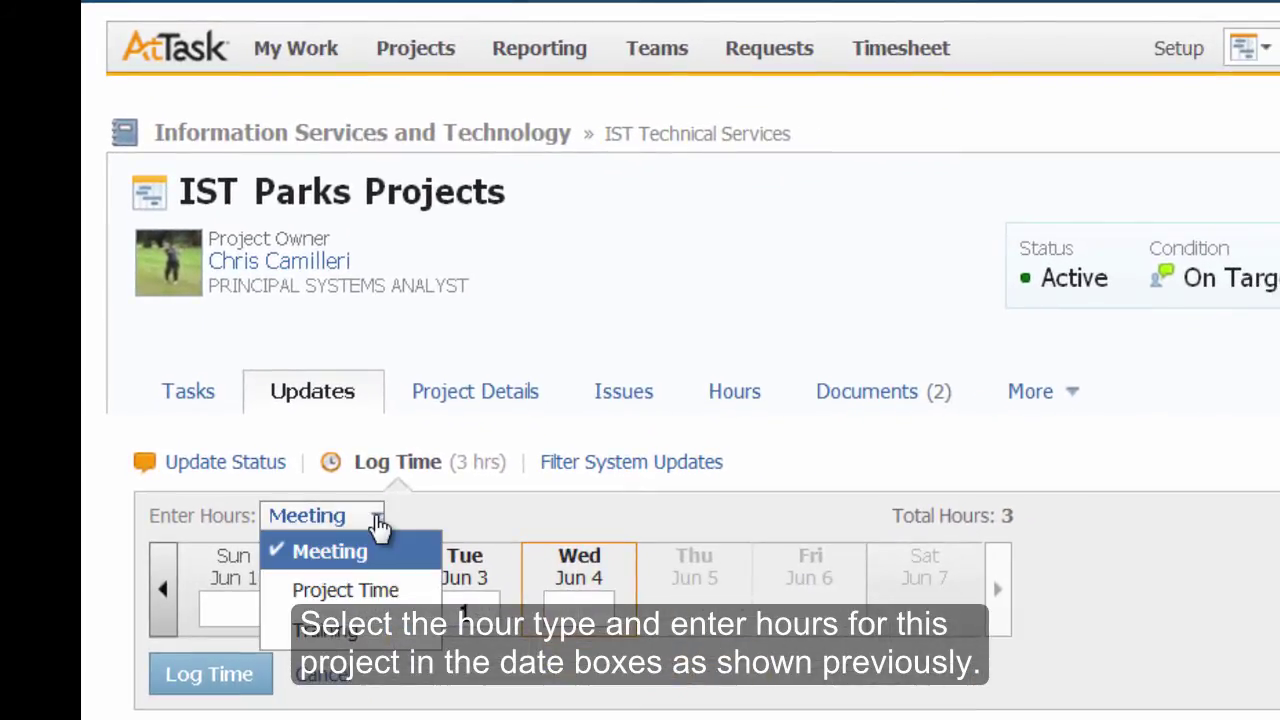
left_click(407, 592)
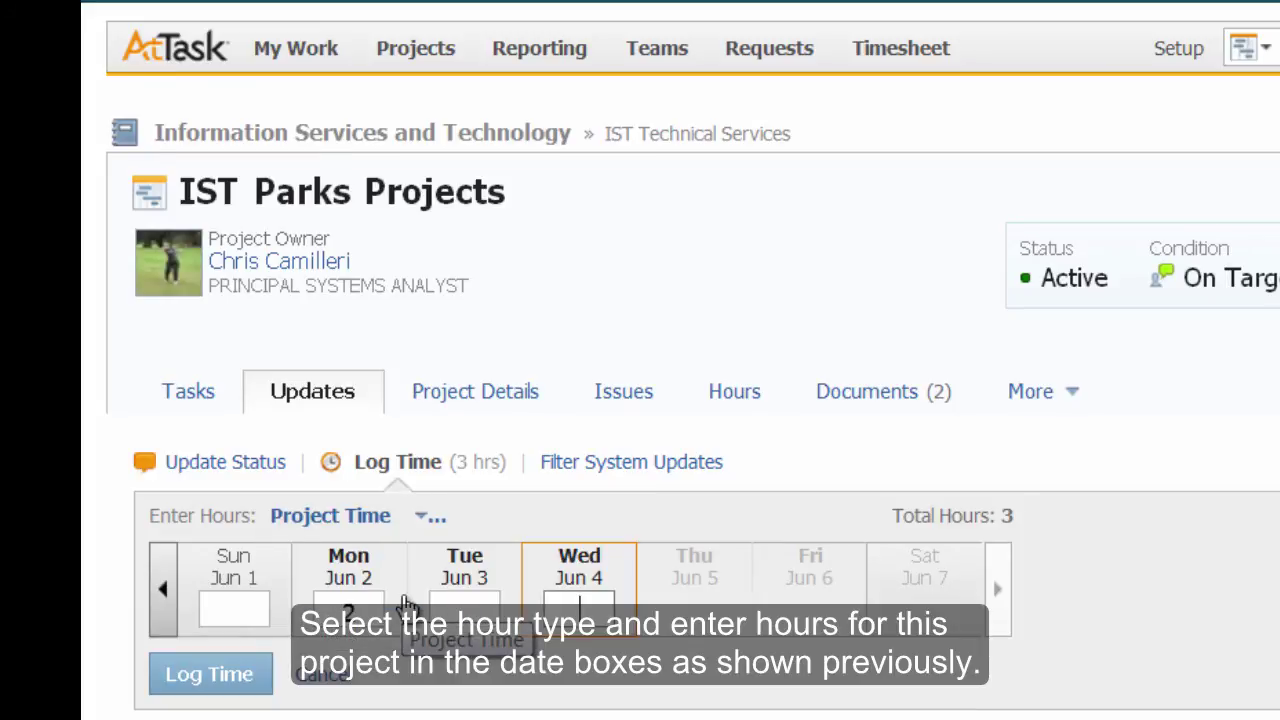
left_click(346, 612)
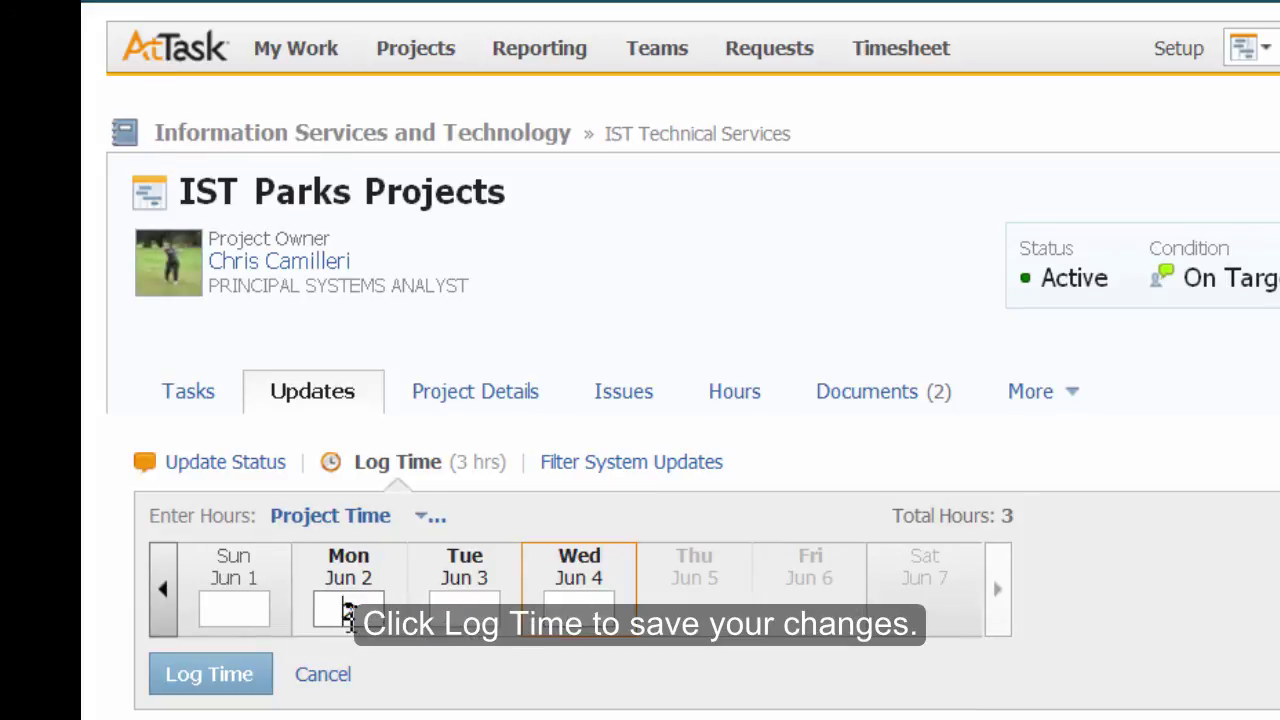
type("3")
left_click(232, 684)
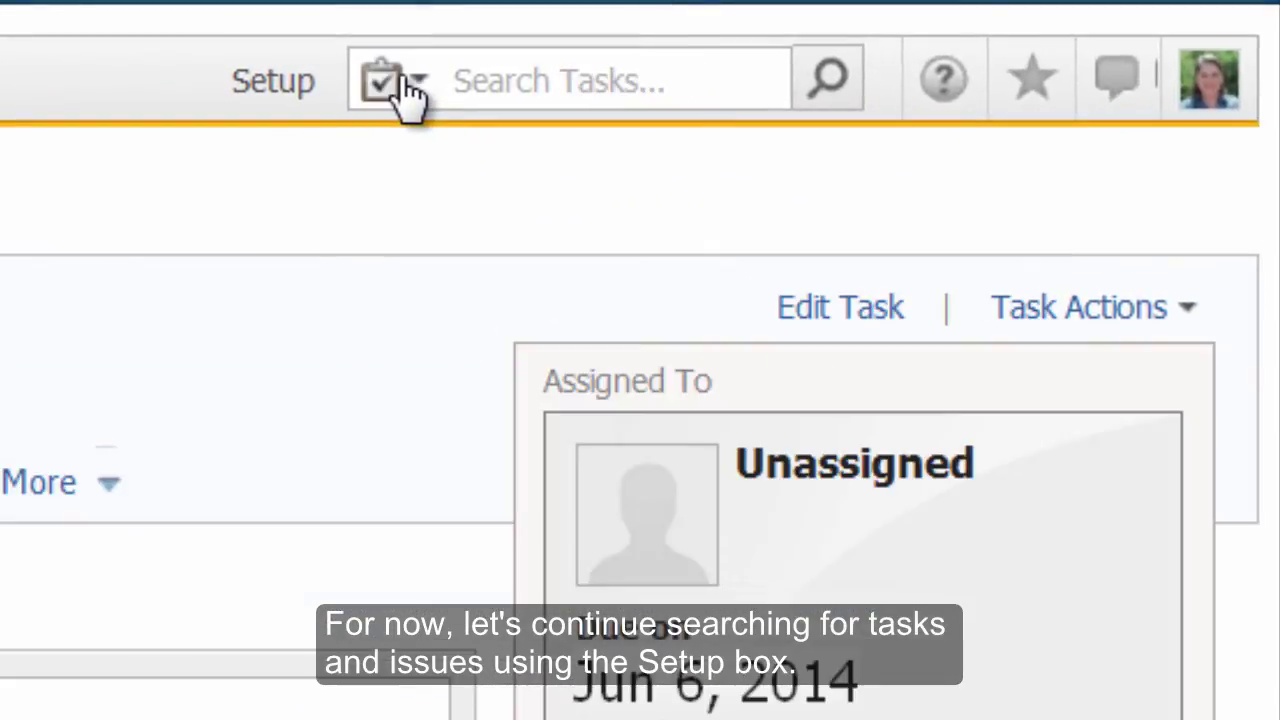
Search all issues for TechExcel and open TechExcel issue related to Word Add-in
left_click(518, 82)
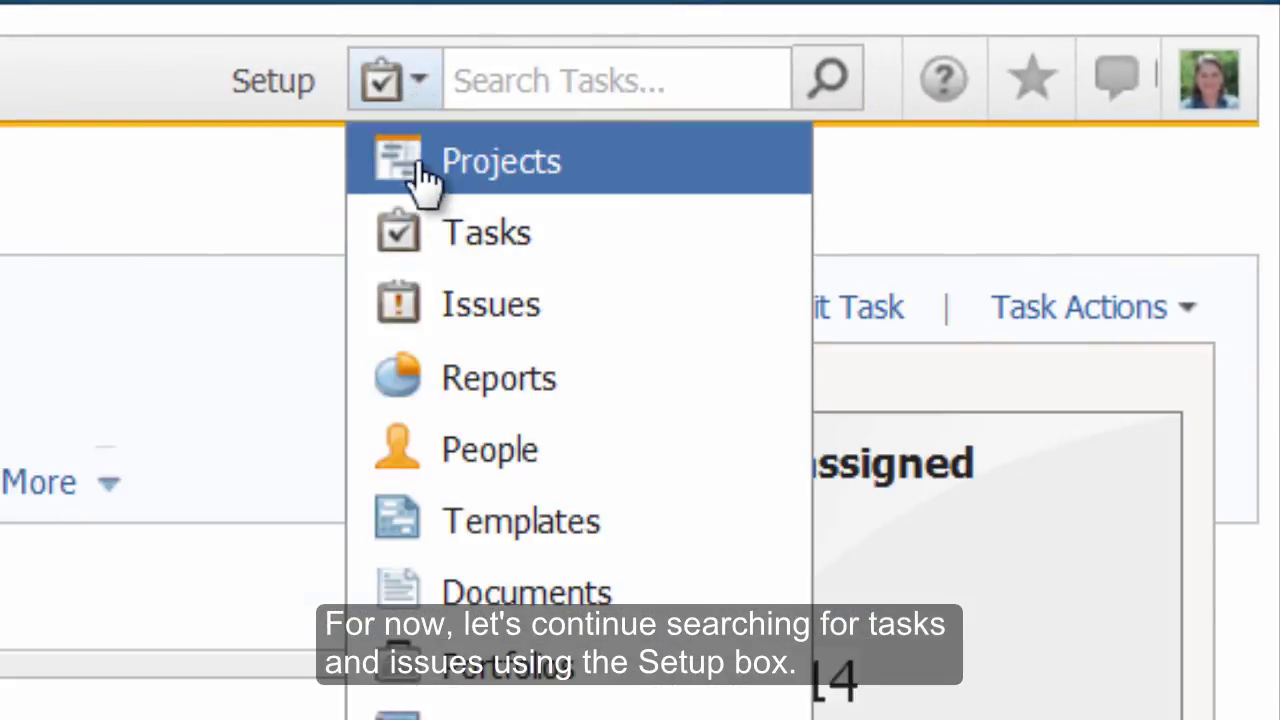
left_click(470, 315)
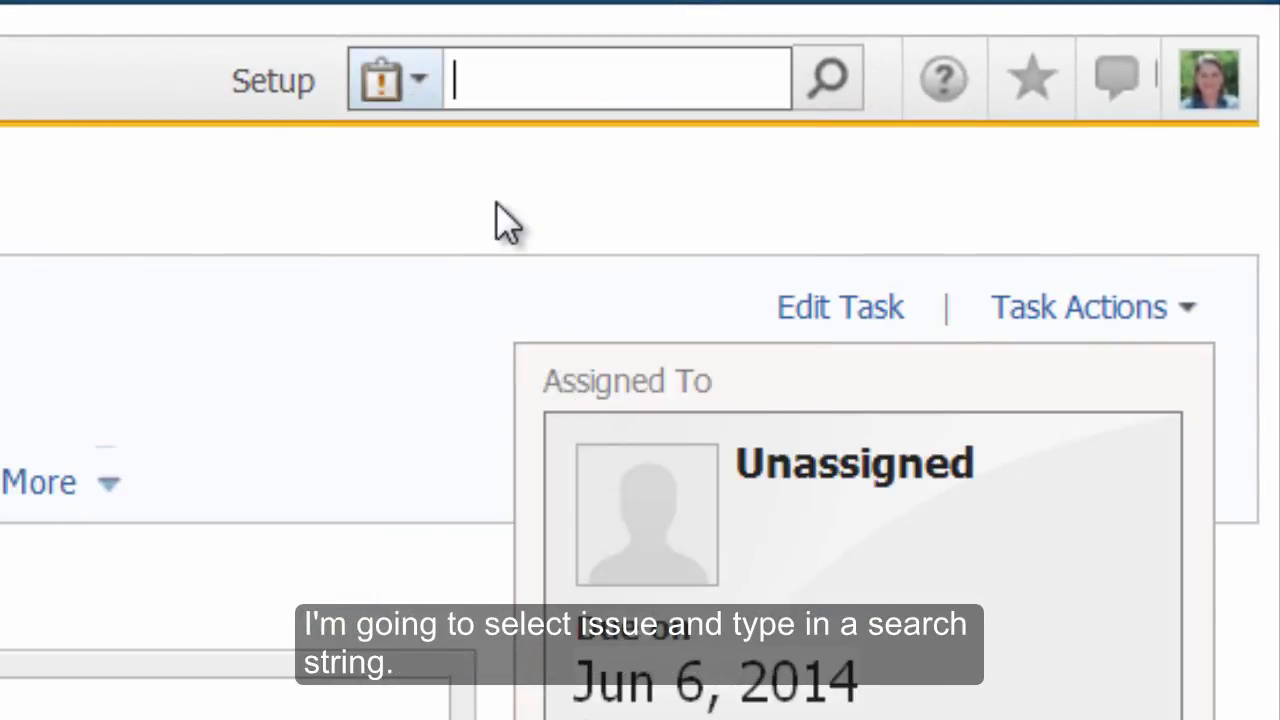
type("TechEx")
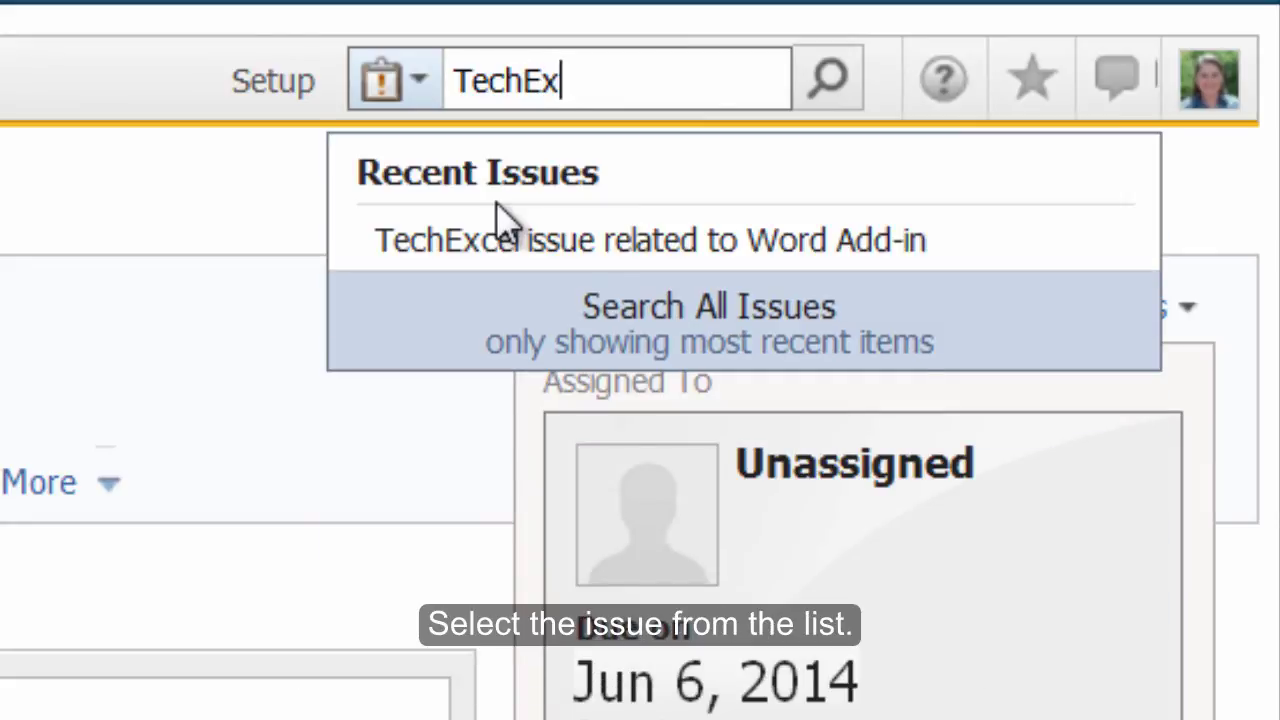
type("cel")
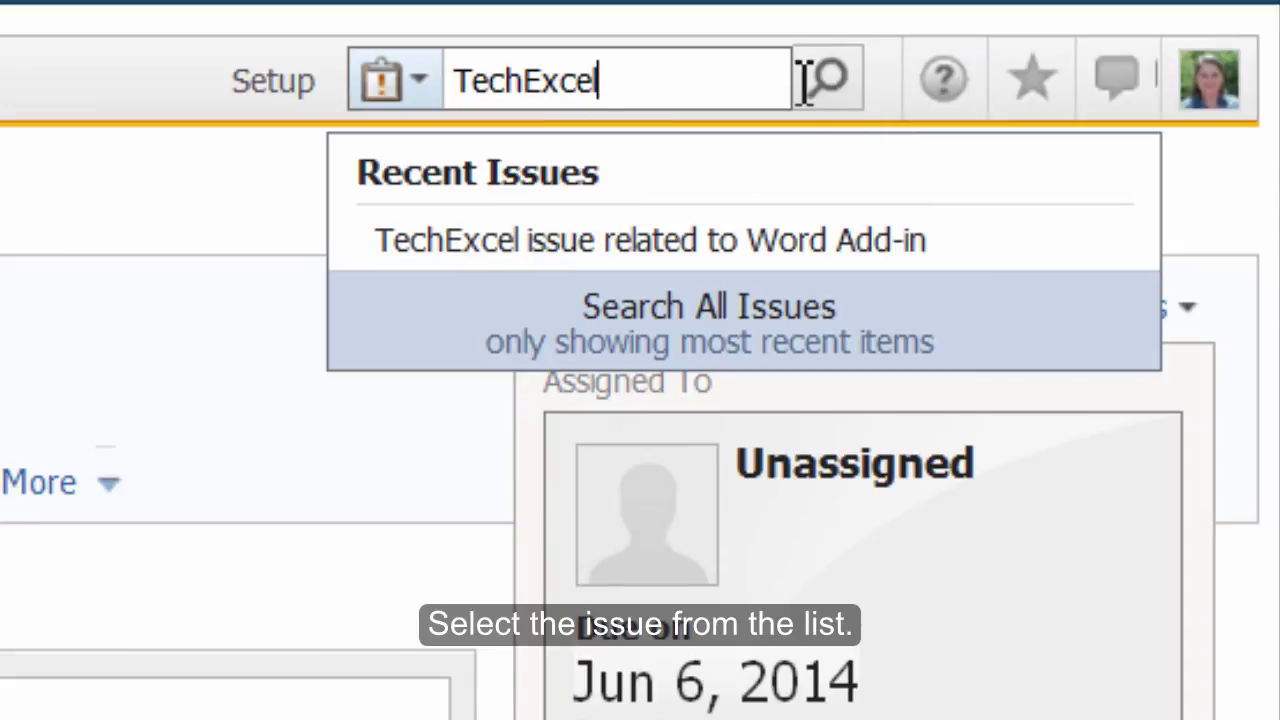
left_click(838, 78)
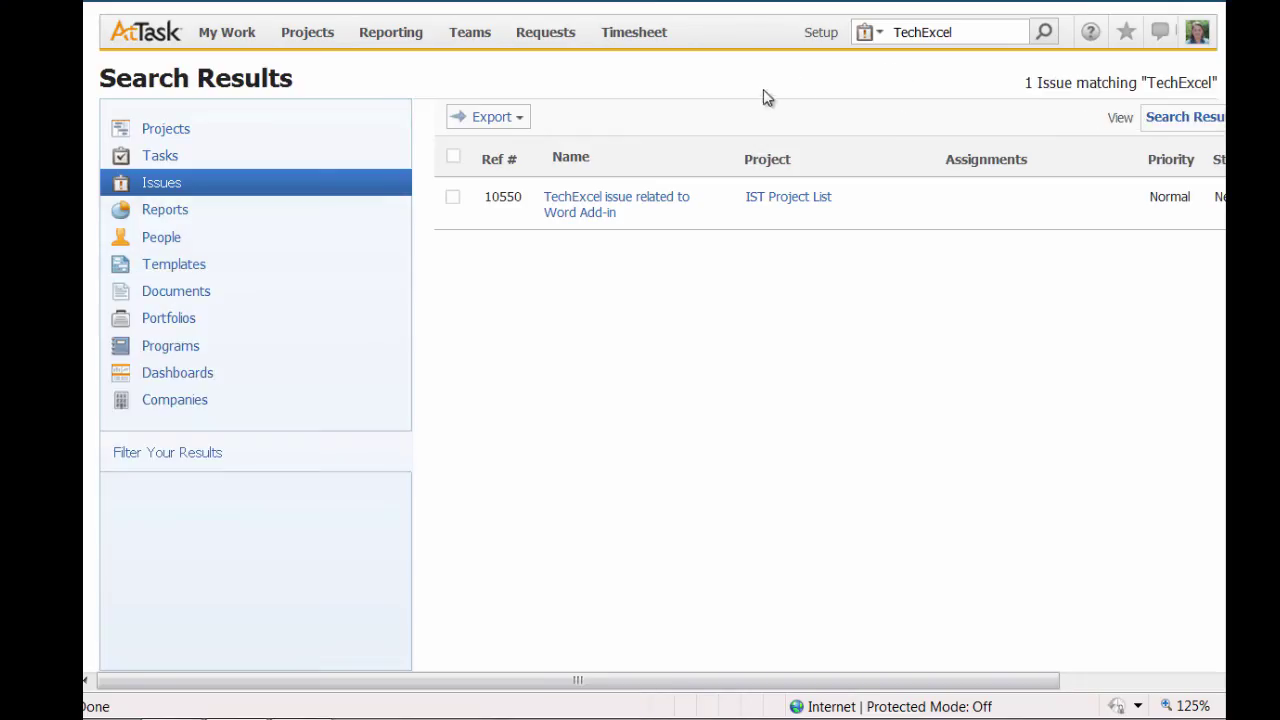
left_click(585, 217)
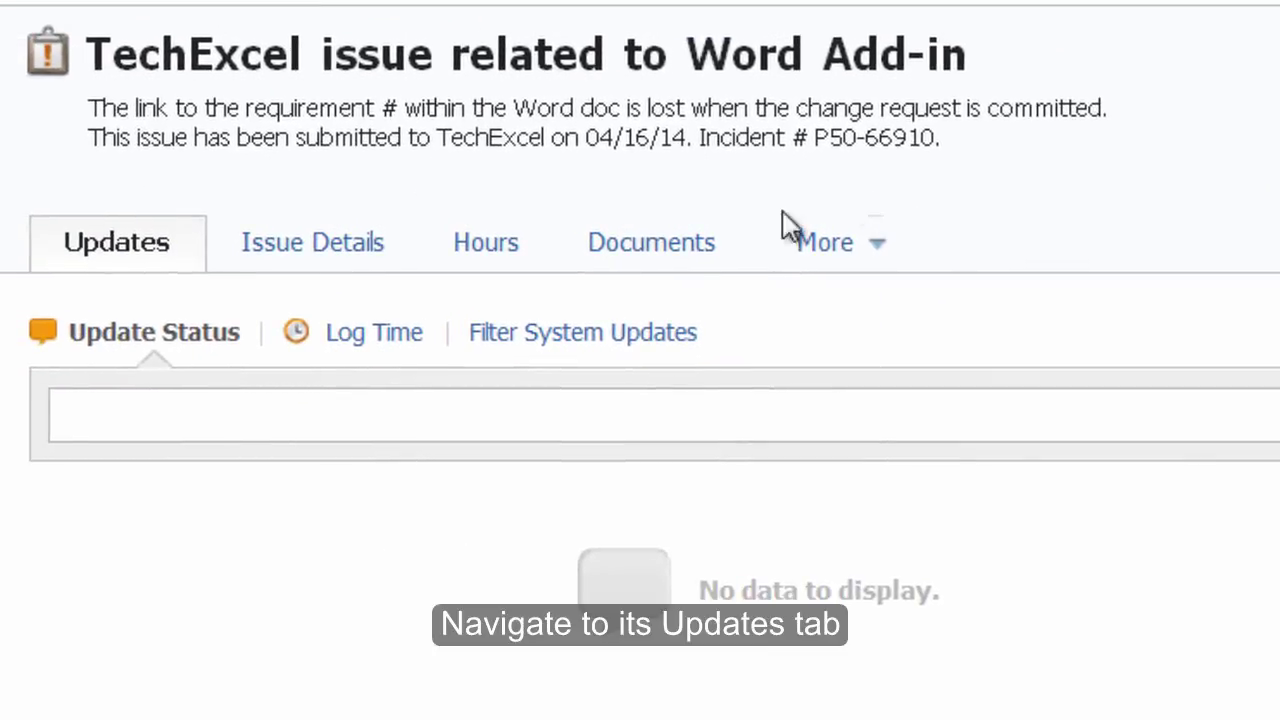
Start logging time on the TechExcel issue with 3 hours of Issue Time on Wednesday Jun 4
left_click(380, 338)
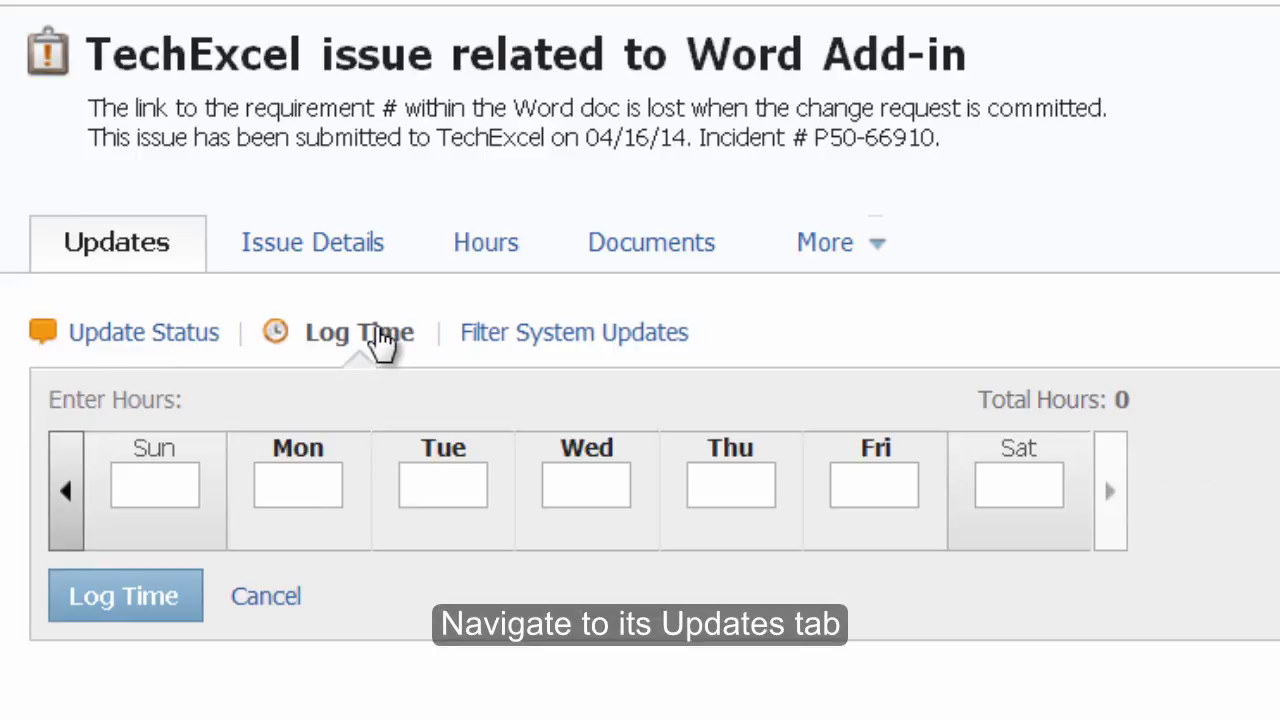
left_click(340, 401)
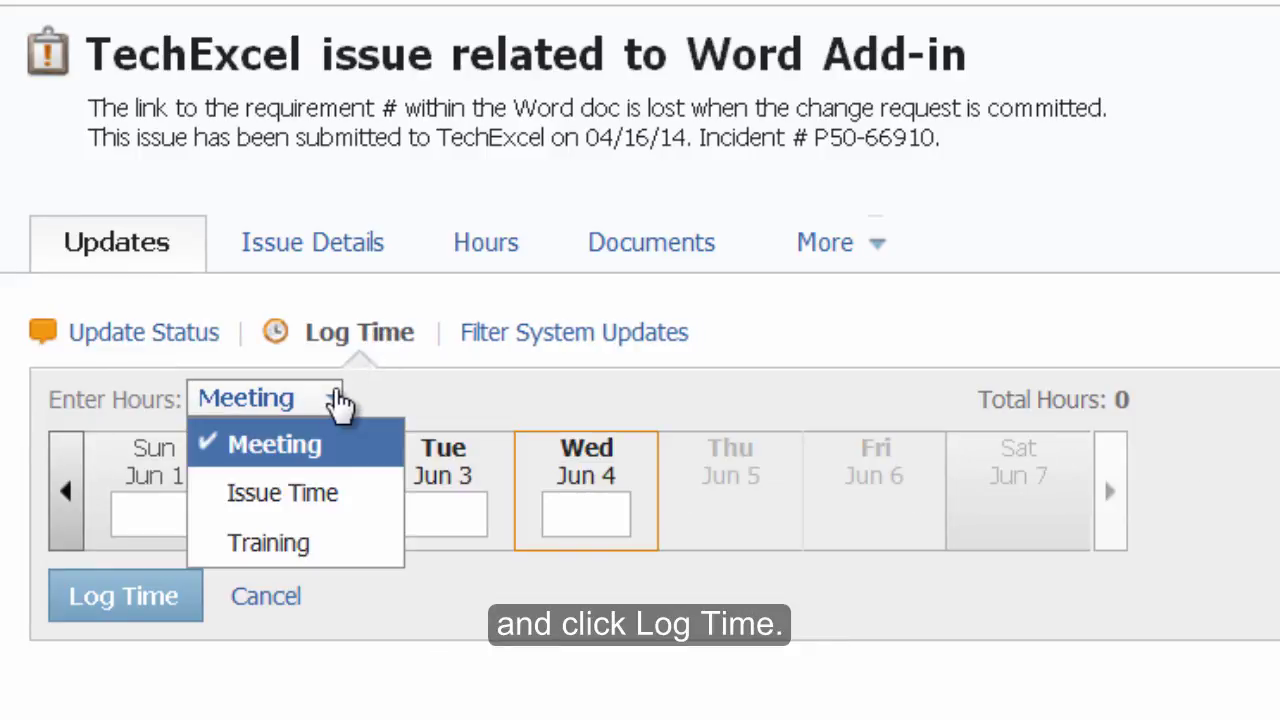
left_click(355, 505)
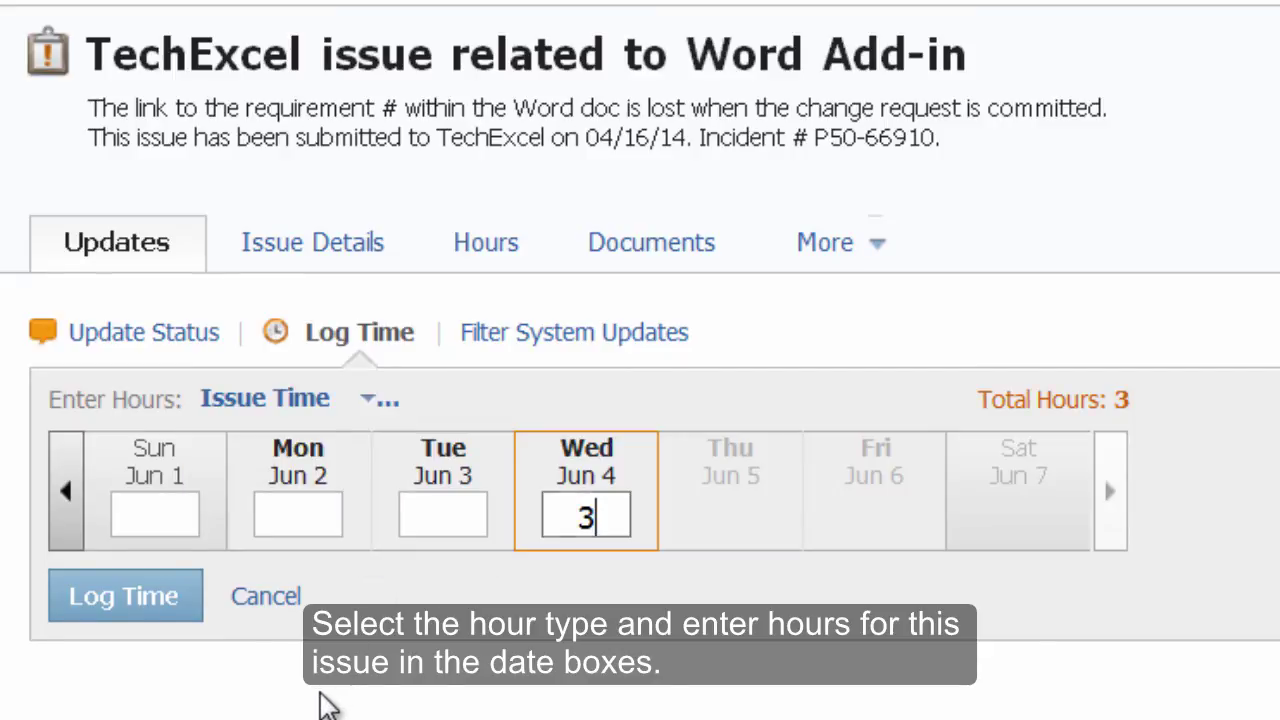
Enter 1 hour of Meeting time on Tuesday Jun 3 for the TechExcel issue
left_click(363, 404)
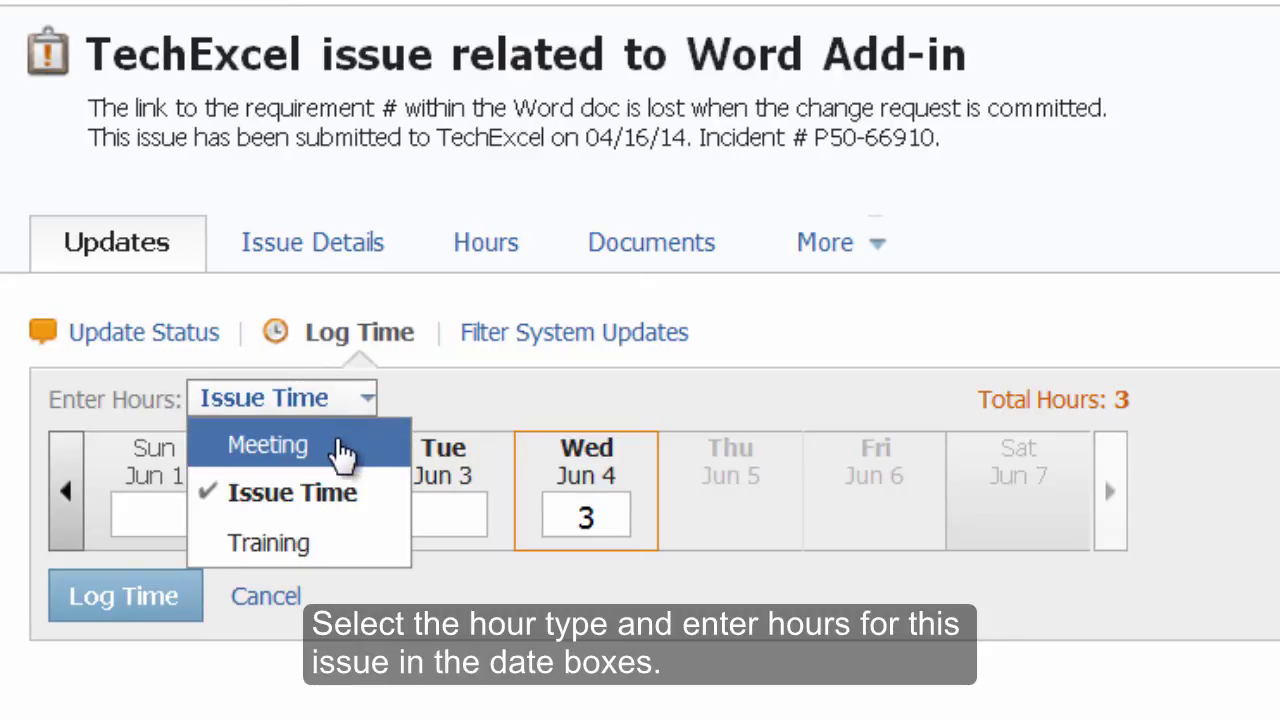
left_click(346, 451)
left_click(470, 515)
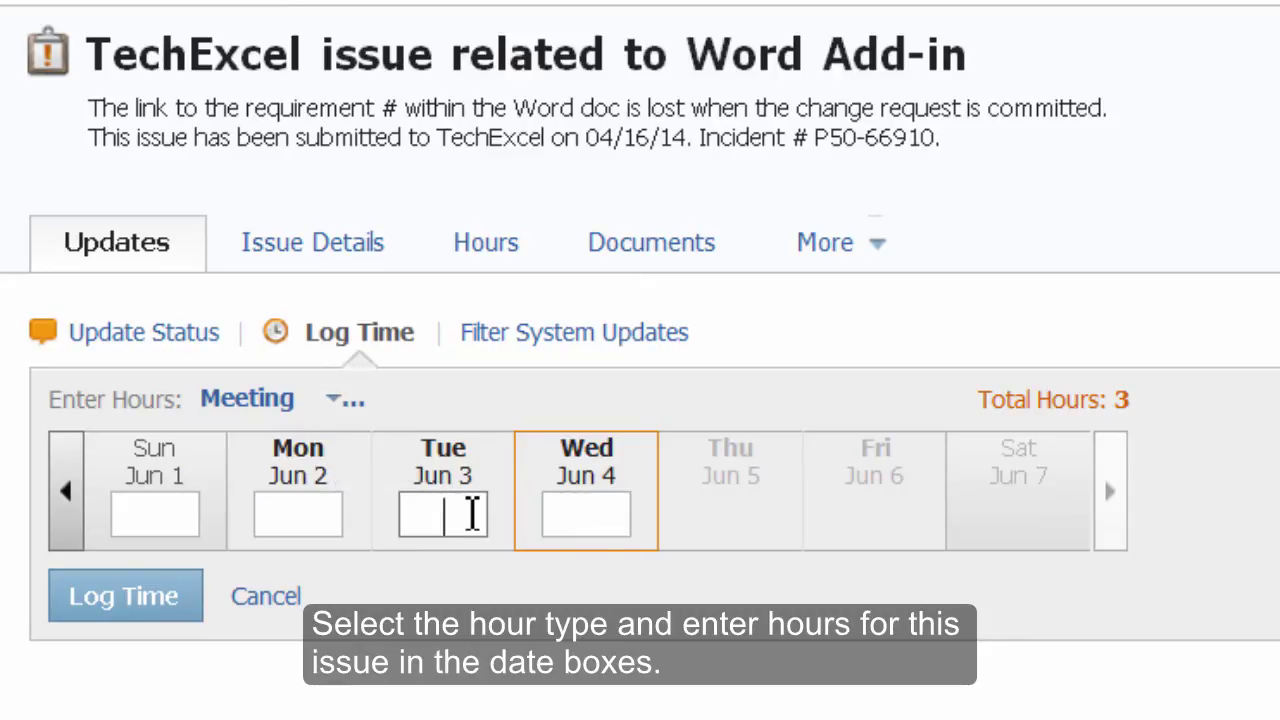
type("1")
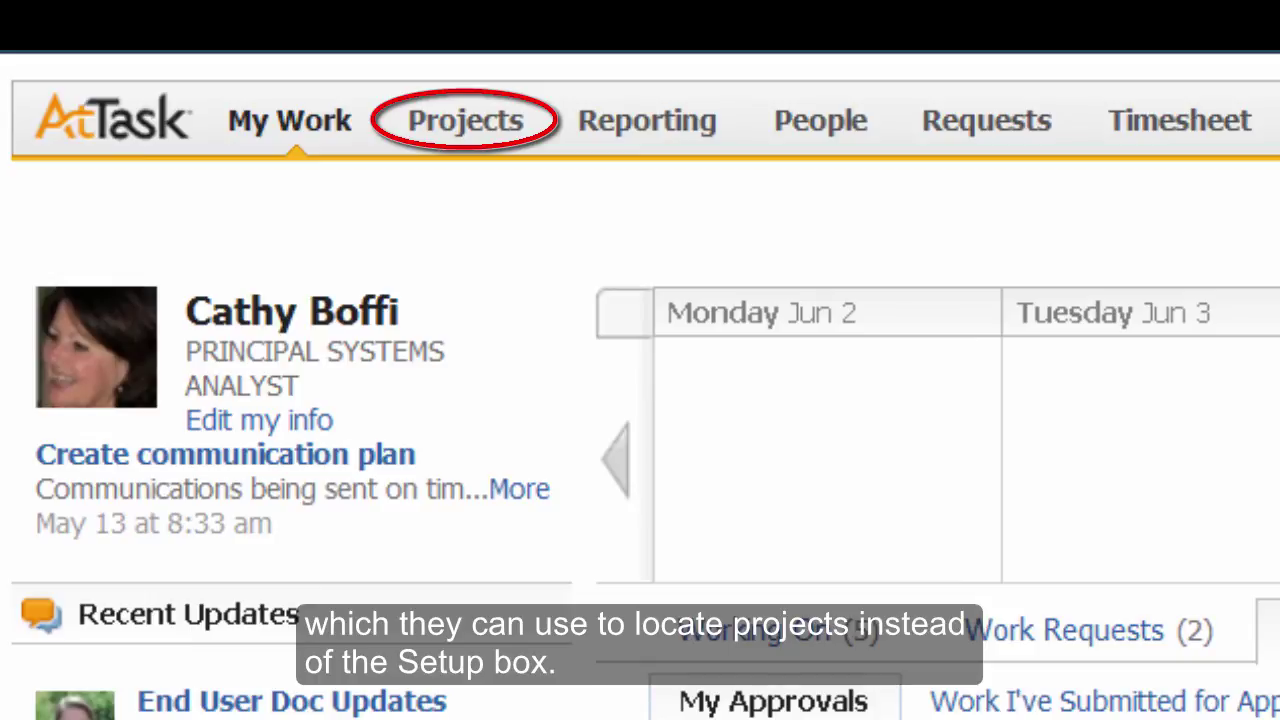
Find IST Parks Projects in the list of all projects, open it and show its updates
left_click(478, 140)
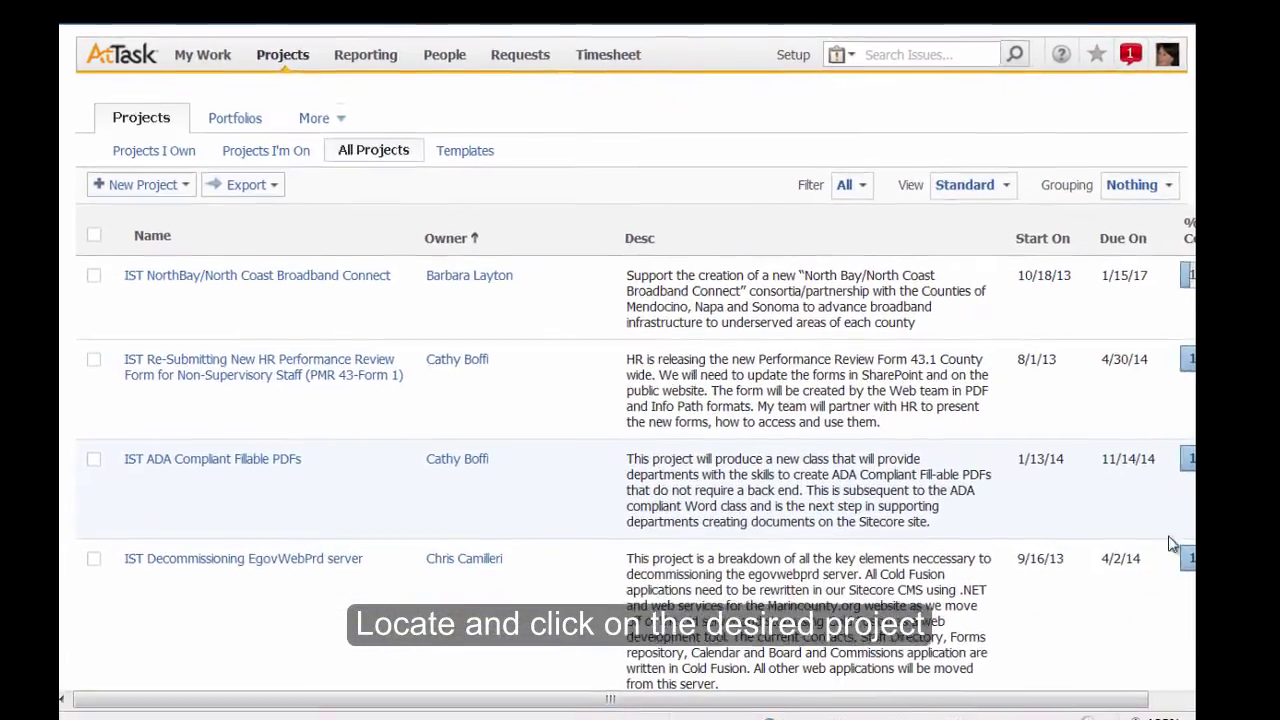
scroll(1165, 543, "down", 6)
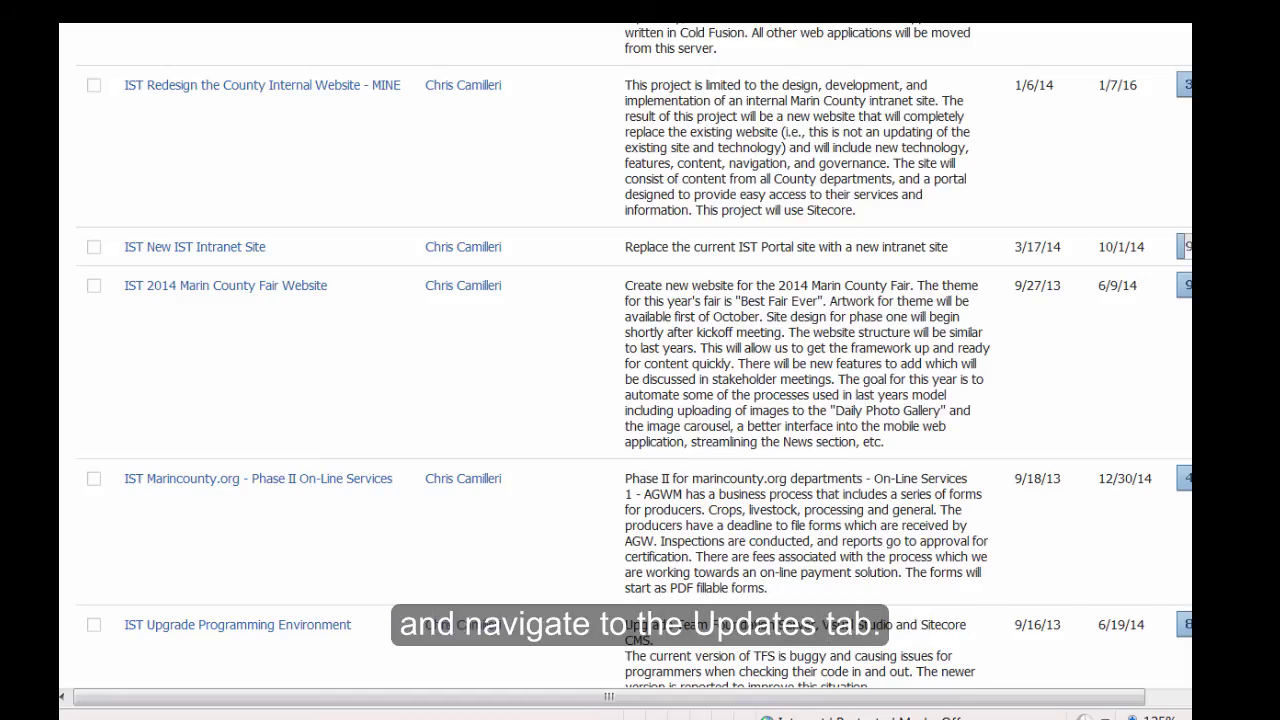
scroll(640, 400, "down", 6)
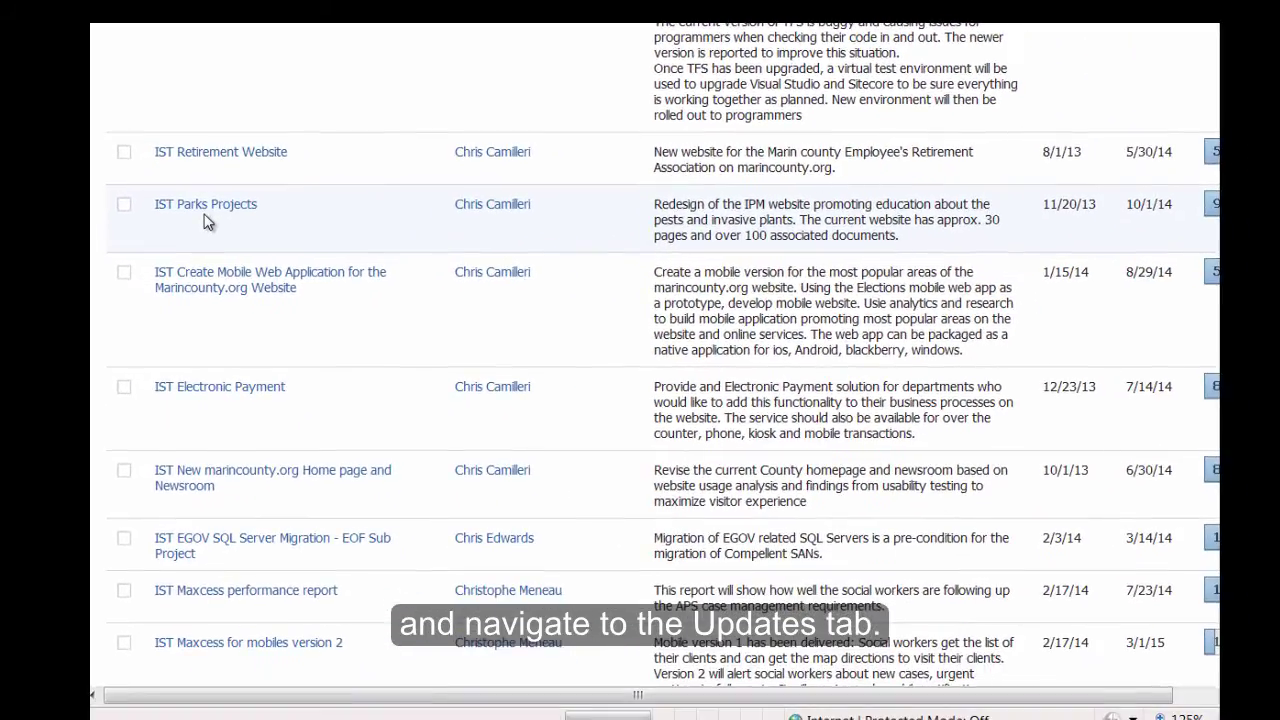
left_click(253, 276)
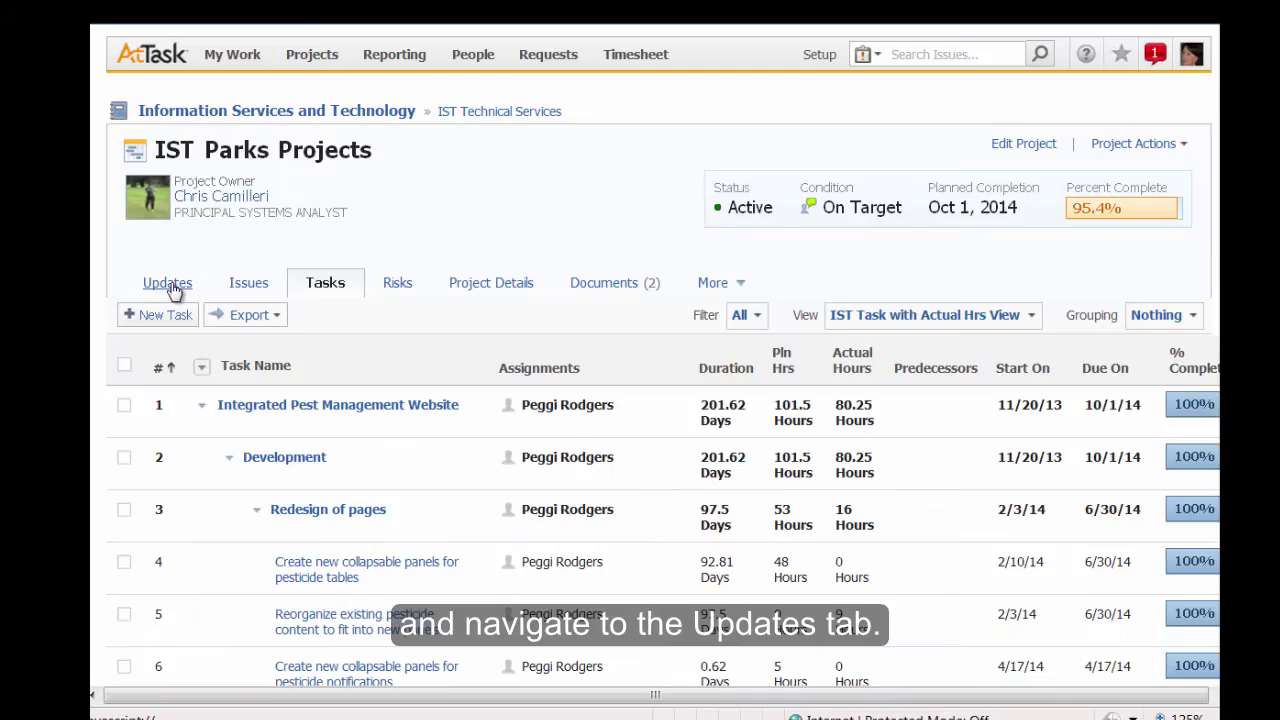
left_click(170, 284)
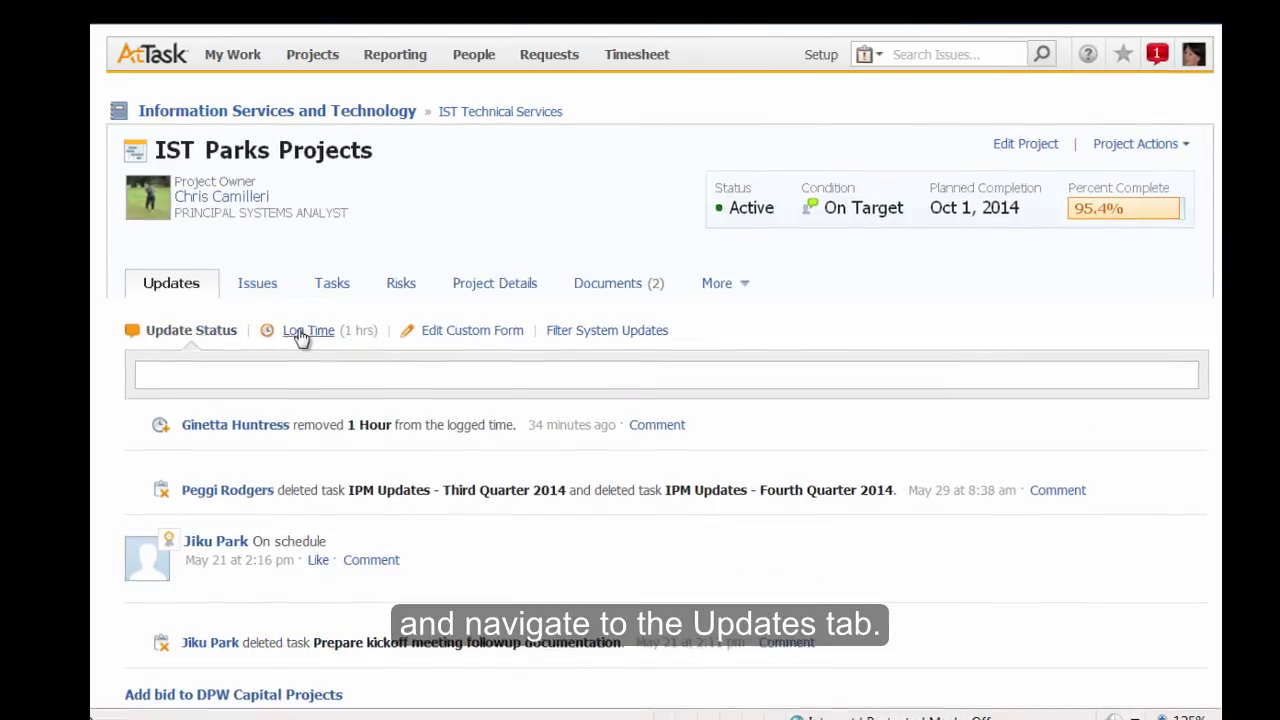
Log 2 hours of Project Time on Wednesday Jun 4 for IST Parks Projects
left_click(298, 331)
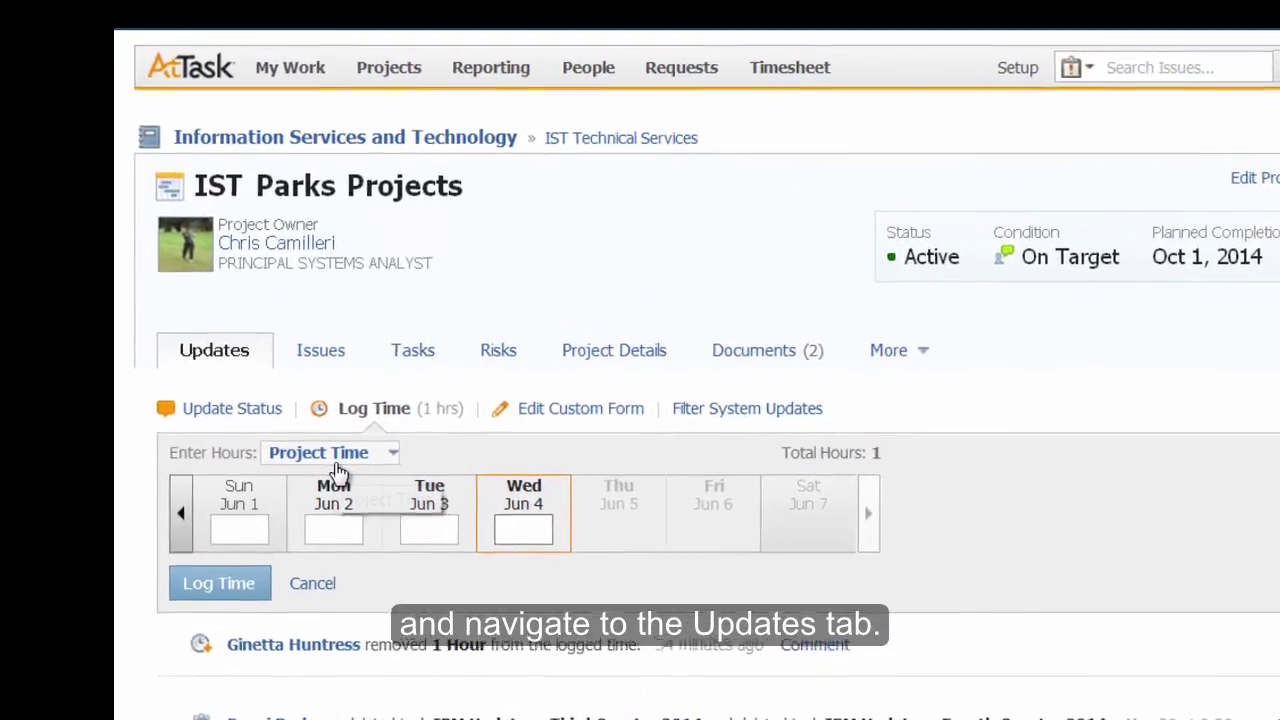
type("2")
left_click(243, 644)
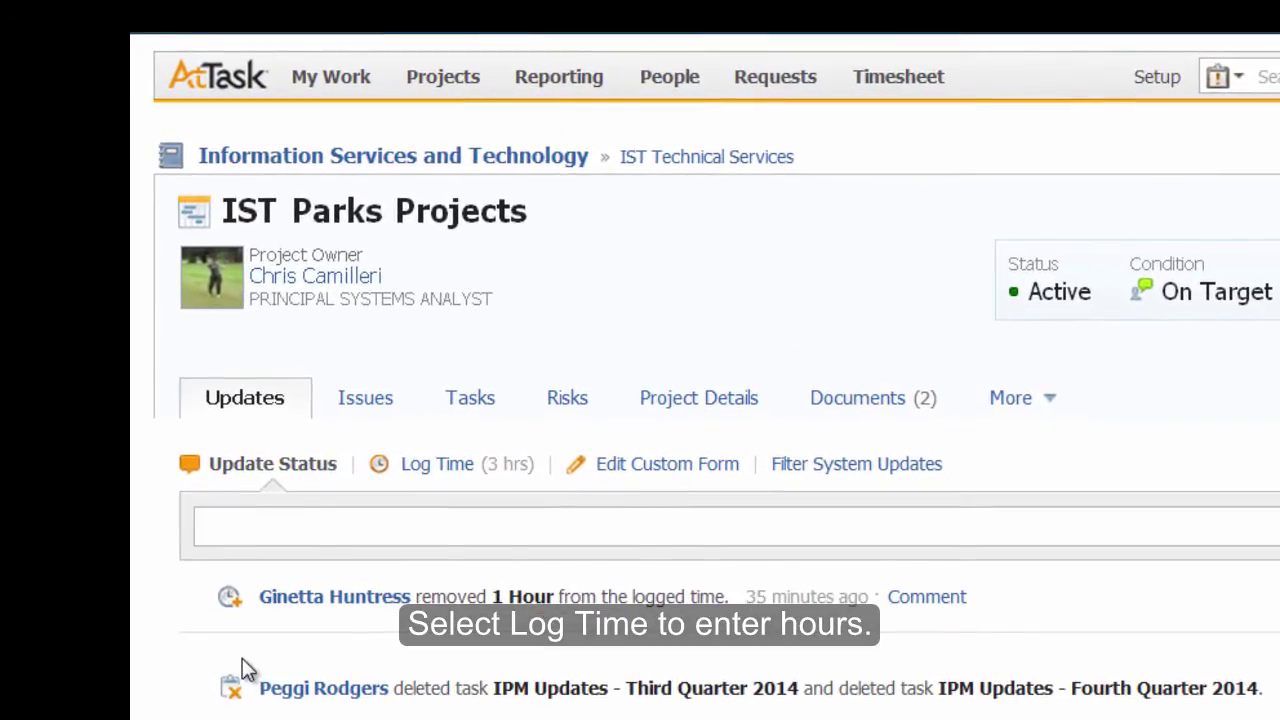
From the tasks of IST Parks Projects, open Lift and Shift Existing Content and show its updates
left_click(470, 400)
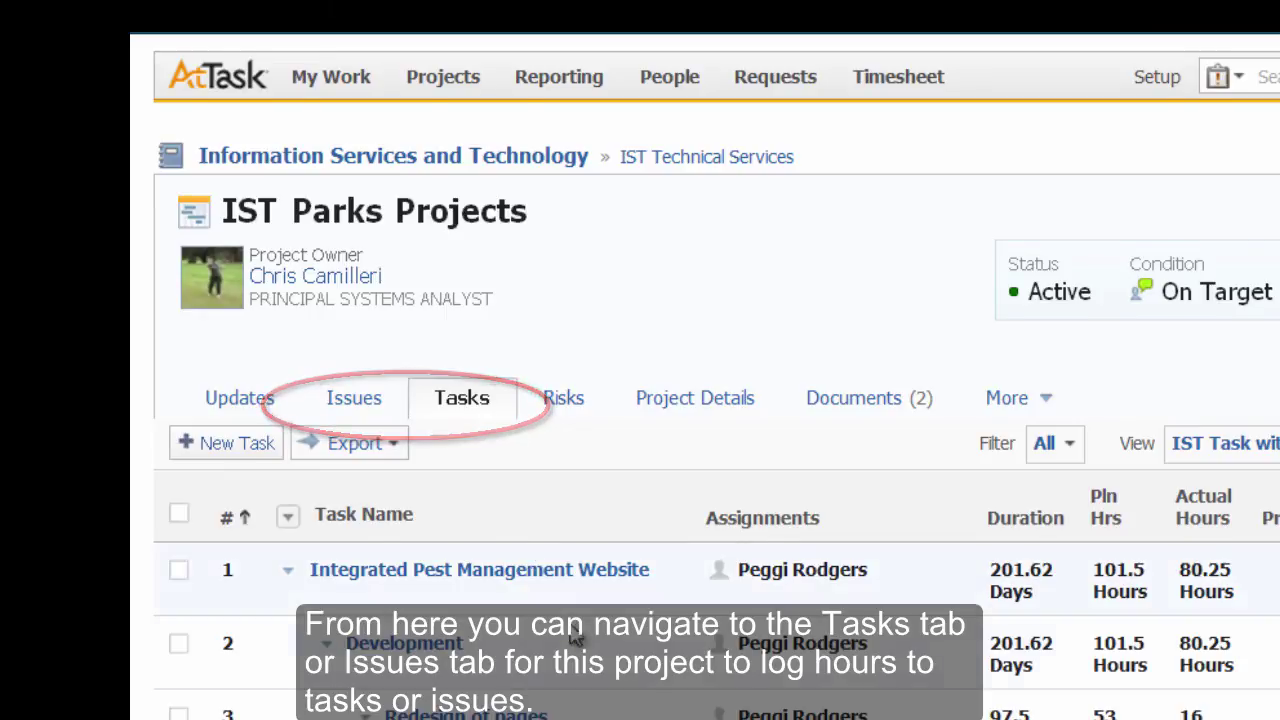
scroll(540, 590, "down", 2)
scroll(578, 652, "down", 6)
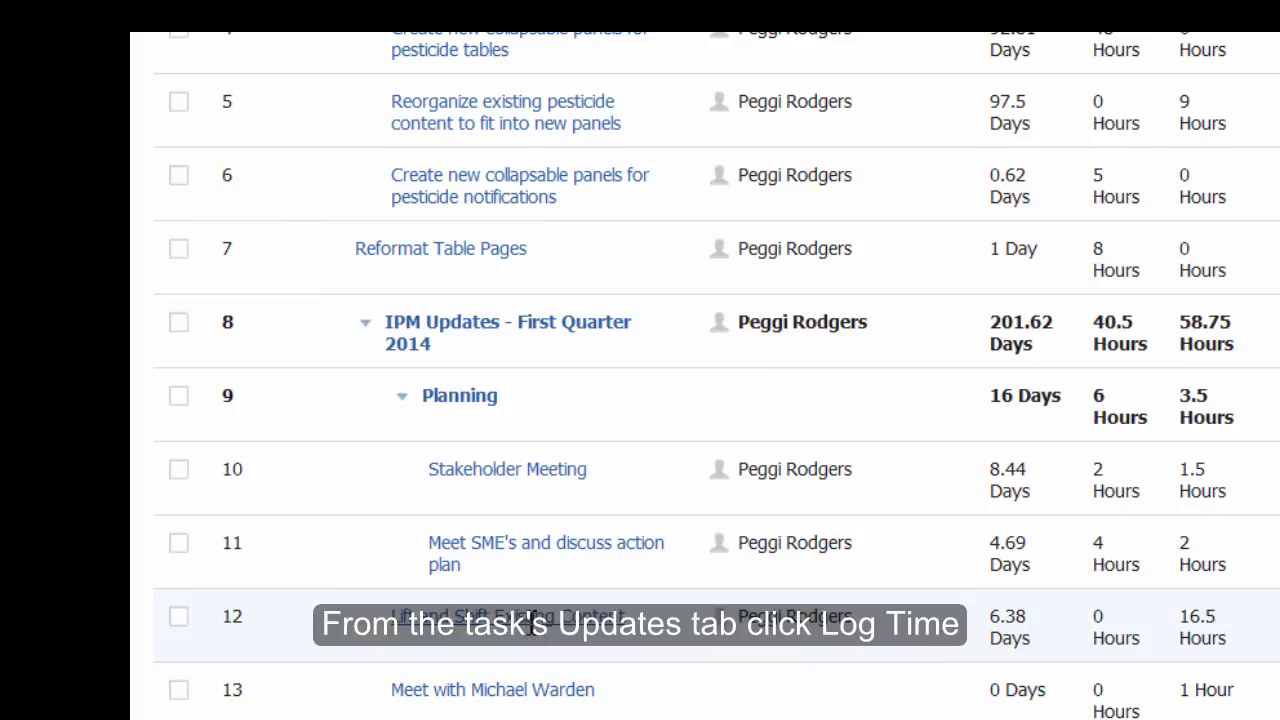
left_click(528, 620)
left_click(258, 334)
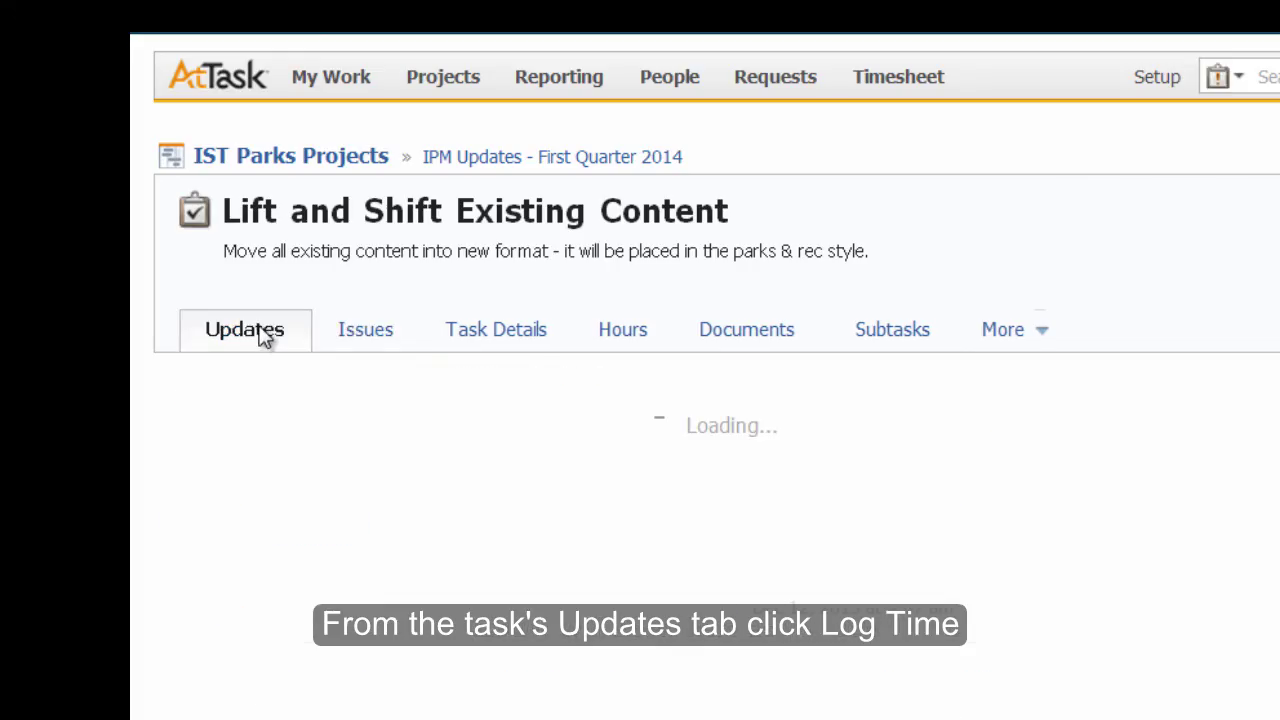